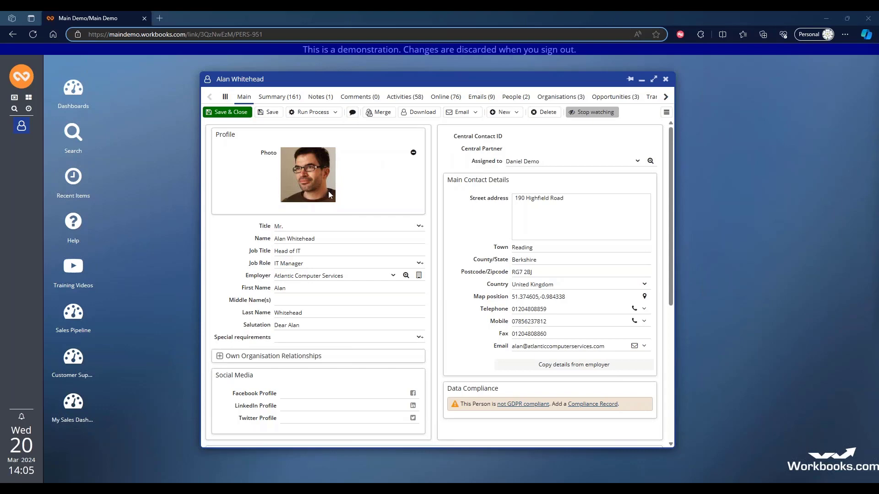
# - Start a new Workbooks email to the contact and enter "Dear" with the contact's first name as the greeting
pyautogui.click(645, 347)
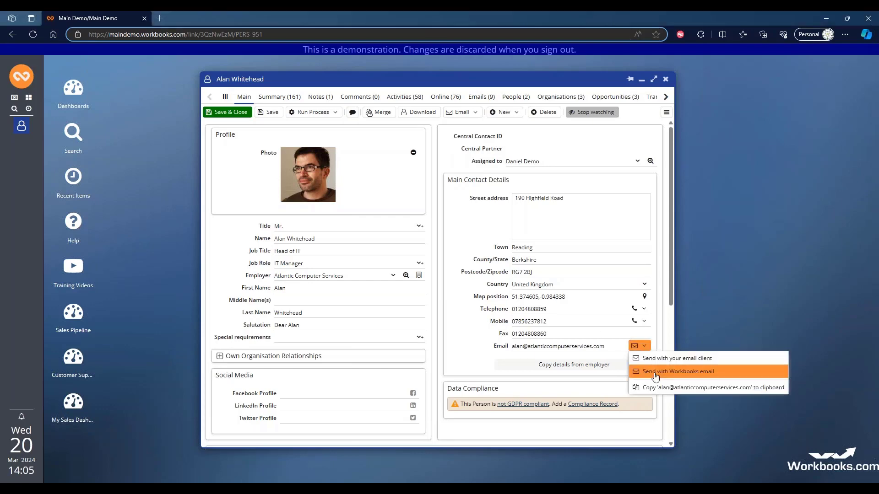
pyautogui.click(654, 371)
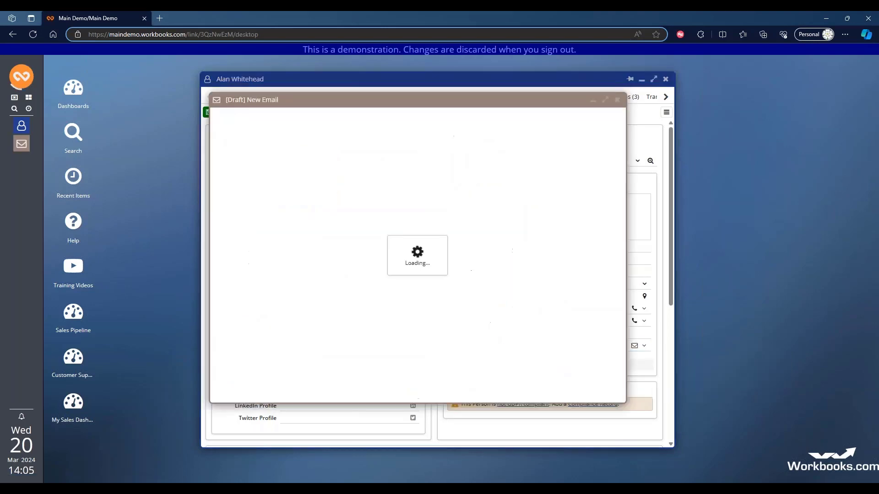
pyautogui.click(225, 237)
pyautogui.press('Return')
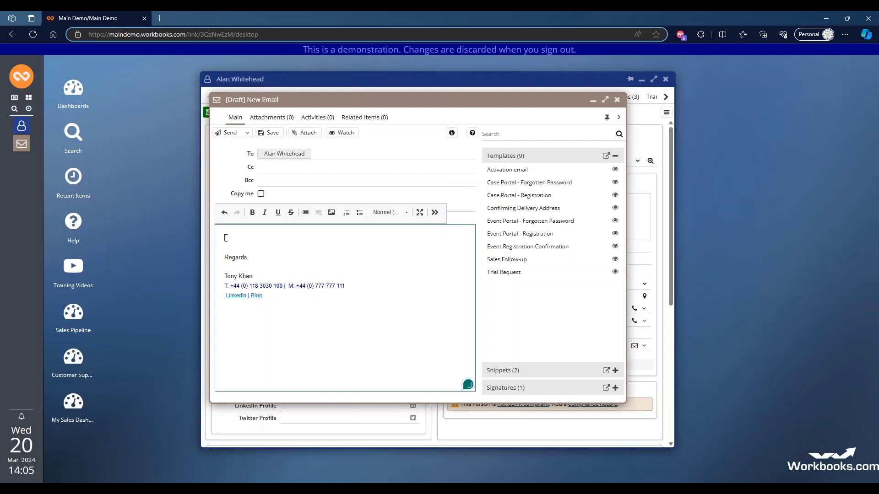
pyautogui.write('Dear Alan')
pyautogui.press('Return')
pyautogui.press('Return')
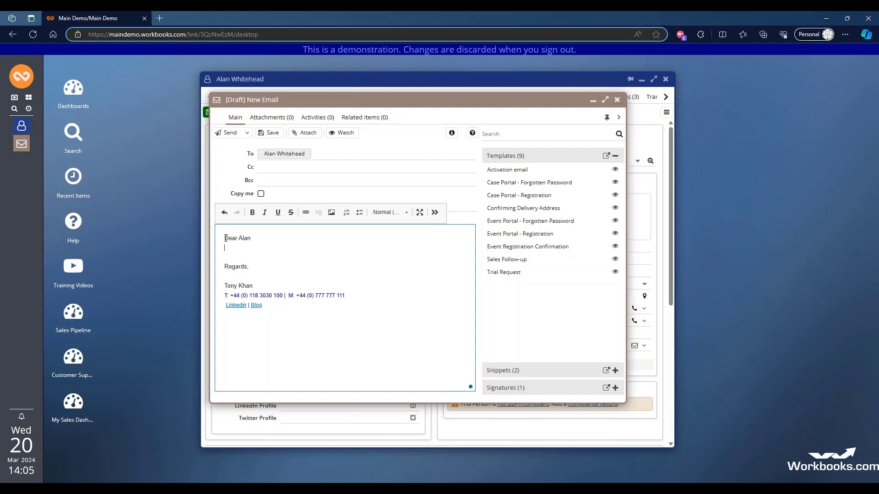
# - Begin the email body with "Thank", close the draft and discard its unsaved changes
pyautogui.write('Tahnk')
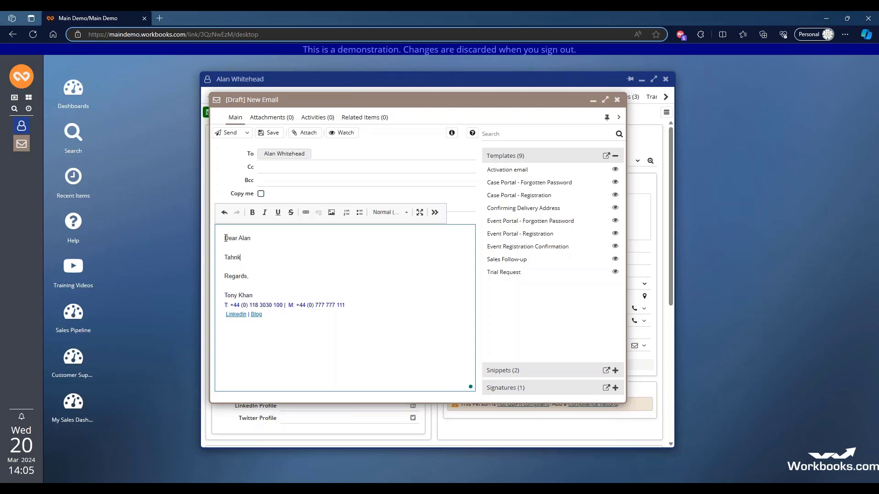
pyautogui.press('BackSpace')
pyautogui.press('BackSpace')
pyautogui.press('BackSpace')
pyautogui.write('hank')
pyautogui.click(617, 101)
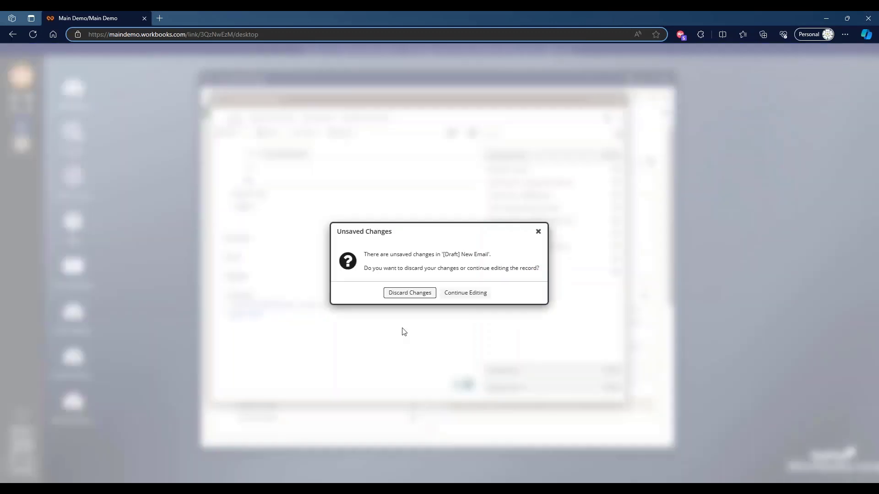
pyautogui.click(406, 294)
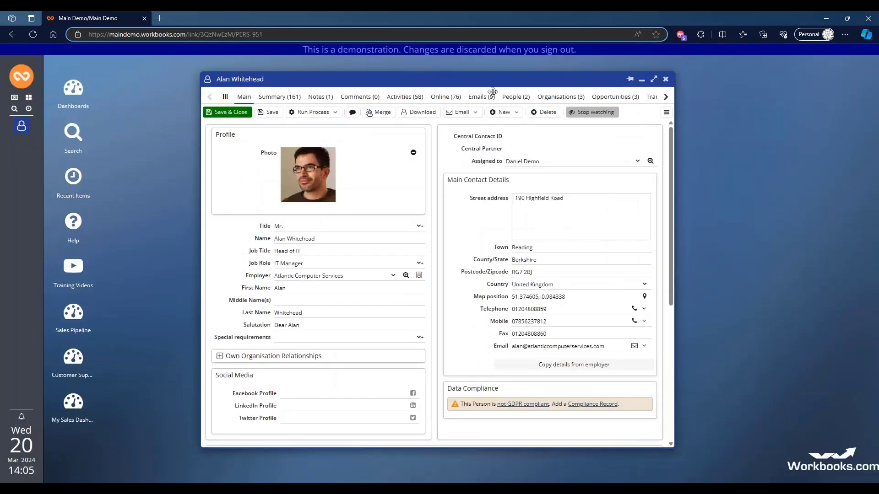
# - Create an email to the contact from the Sales Follow-up template and try adding free text after the first paragraph
pyautogui.click(475, 112)
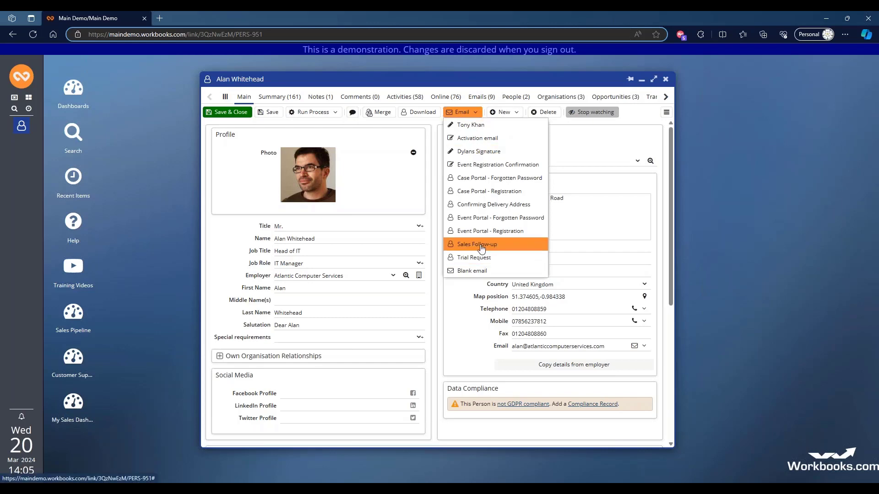
pyautogui.click(485, 246)
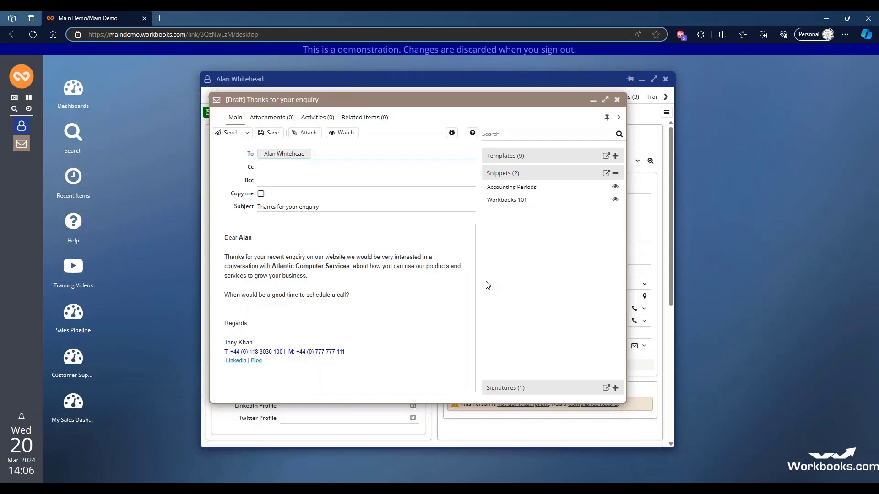
pyautogui.click(314, 278)
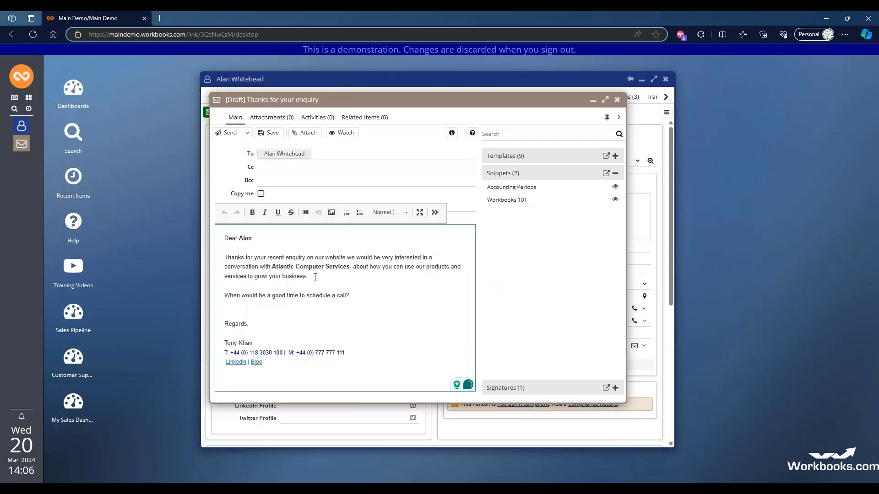
pyautogui.write('aogheopgheop')
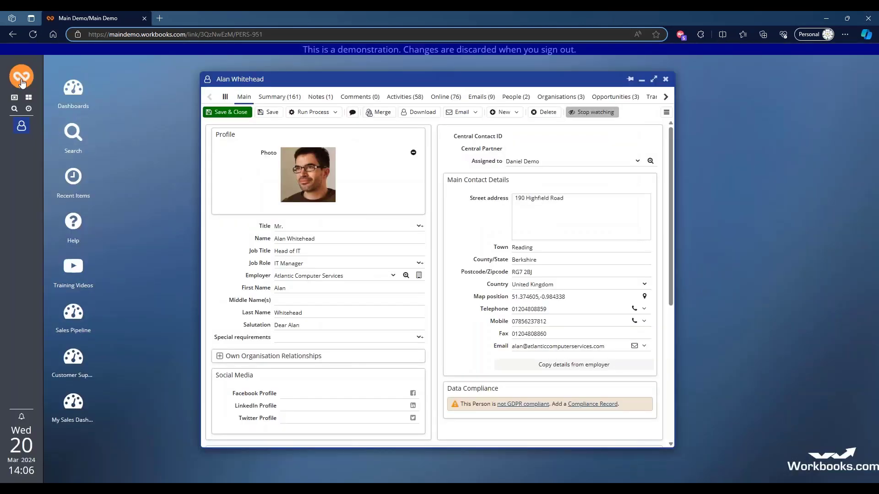
# - Open the Sales Follow-up template from the All Templates view of the marketing templates
pyautogui.click(22, 78)
pyautogui.moveTo(105, 243)
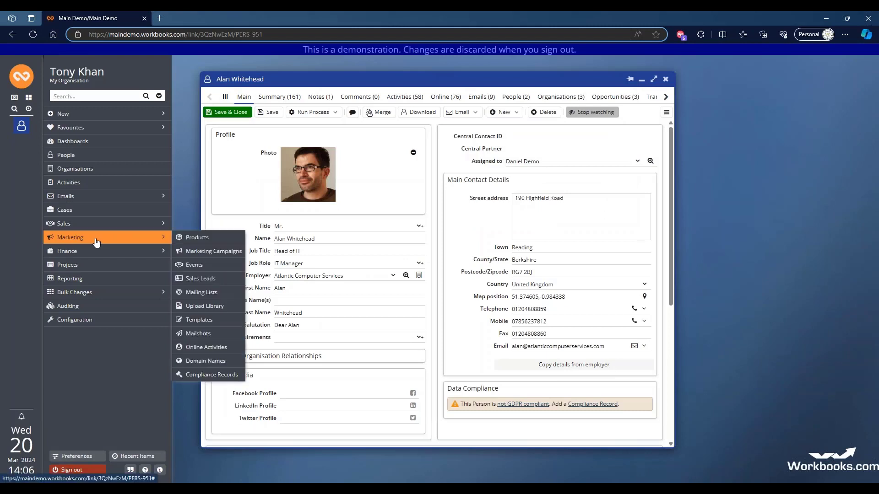
pyautogui.click(199, 321)
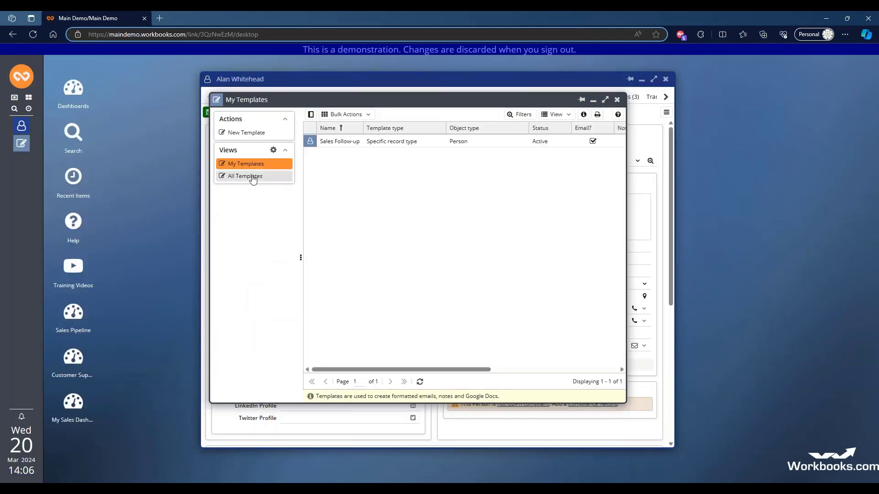
pyautogui.click(253, 178)
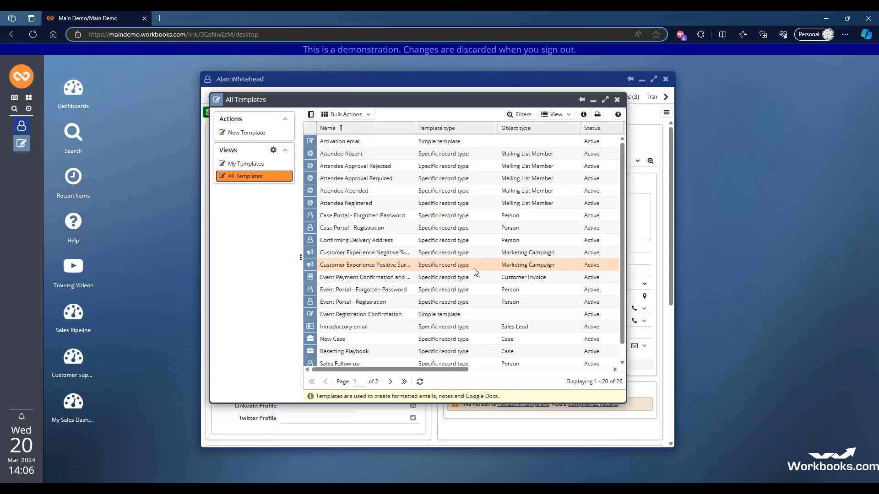
pyautogui.scroll(-1, 476, 261)
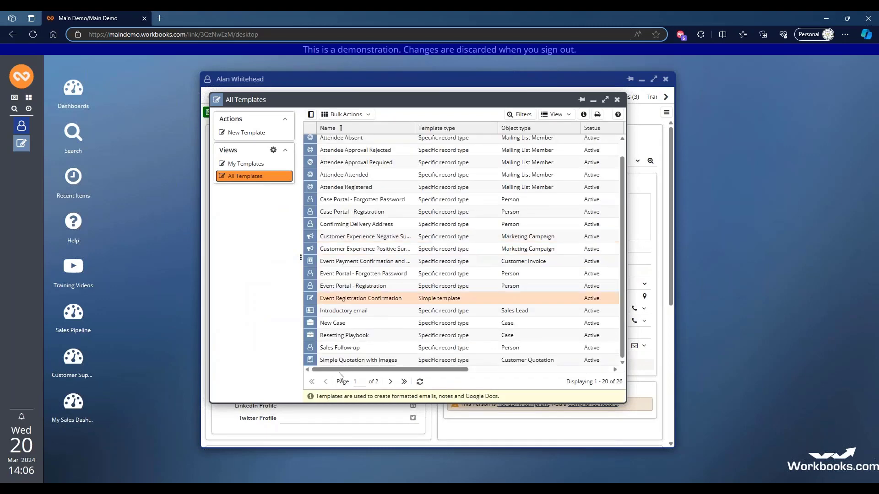
pyautogui.click(337, 347)
pyautogui.doubleClick(337, 347)
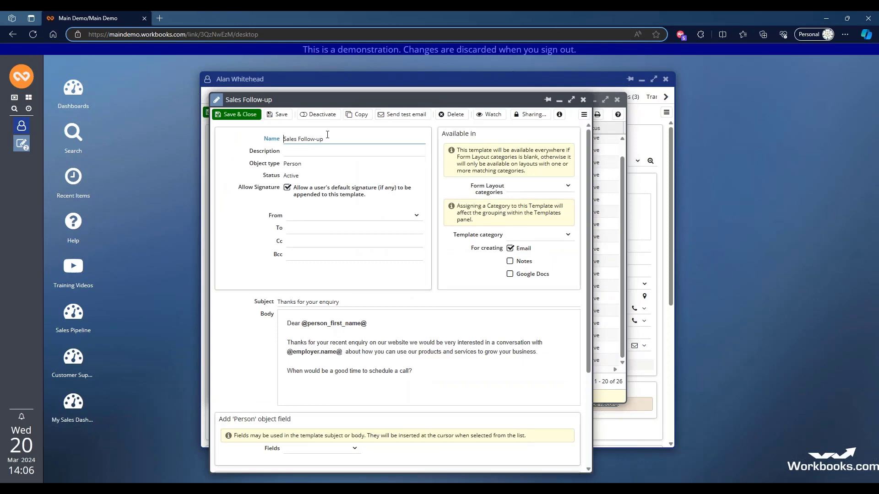
pyautogui.click(265, 140)
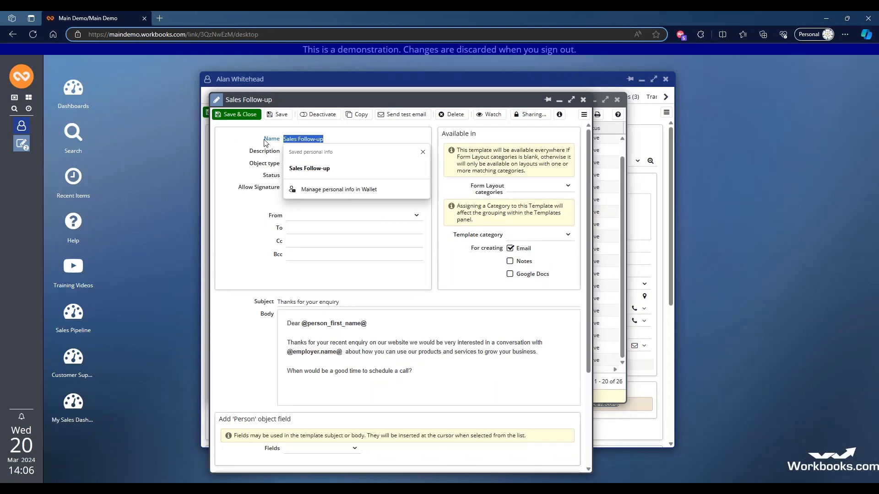
pyautogui.click(344, 138)
pyautogui.click(238, 221)
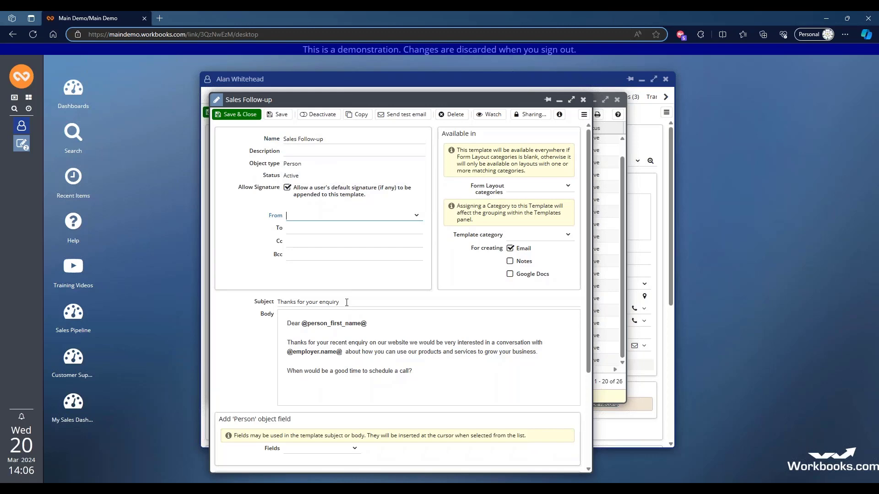
pyautogui.scroll(-3, 403, 288)
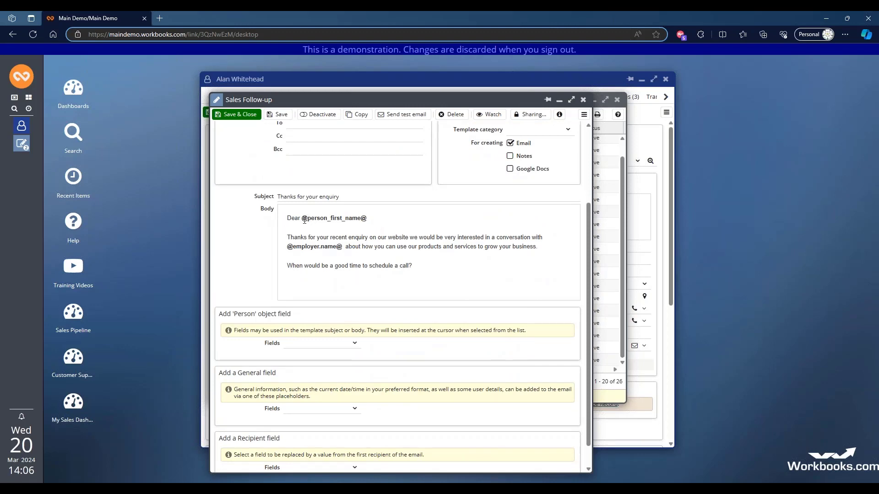
pyautogui.moveTo(302, 219); pyautogui.dragTo(368, 218)
pyautogui.click(369, 218)
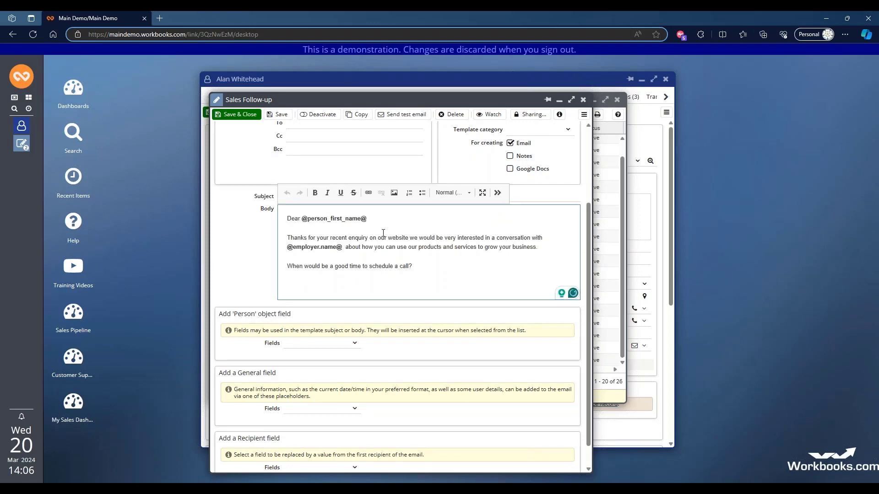
# - Extend the closing question in the template body with "with your account manager," before the question mark
pyautogui.scroll(-1, 321, 234)
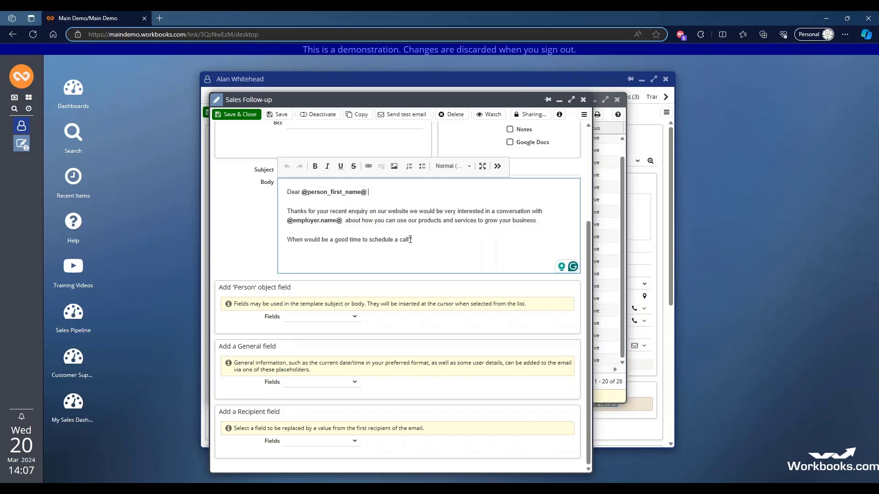
pyautogui.click(424, 244)
pyautogui.press('Left')
pyautogui.write('with your account')
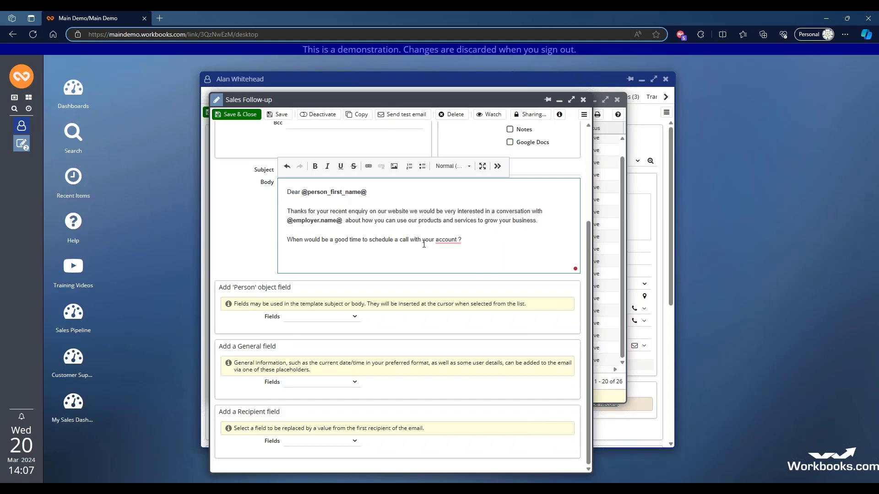
pyautogui.write(' manager ,')
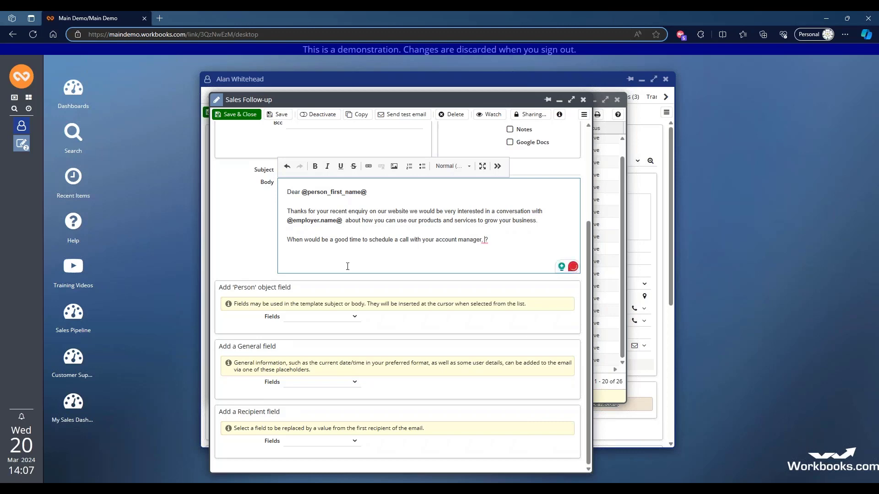
# - Insert the Person field "Assigned to name" after "account manager," in the template body and save the template
pyautogui.click(355, 319)
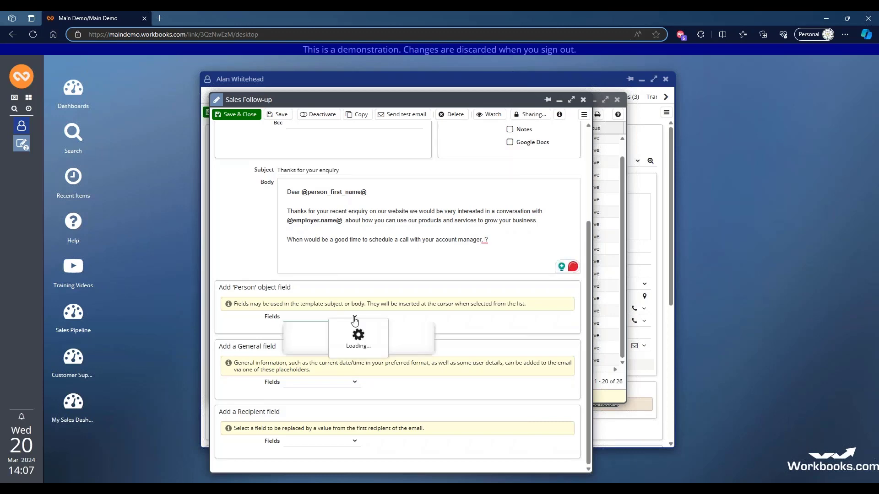
pyautogui.scroll(-4, 353, 338)
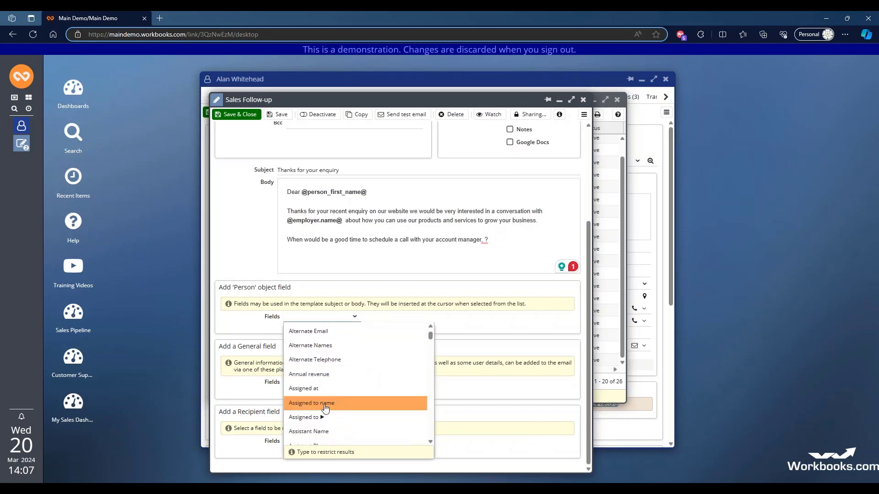
pyautogui.click(326, 406)
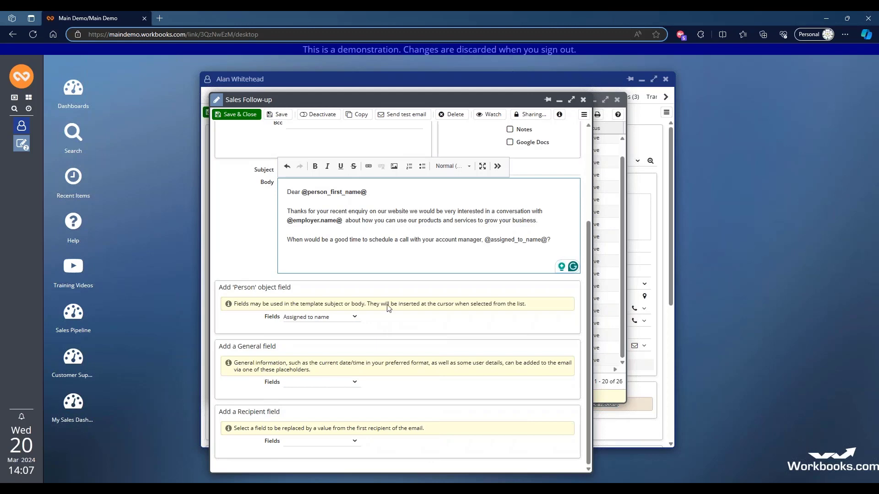
pyautogui.click(276, 116)
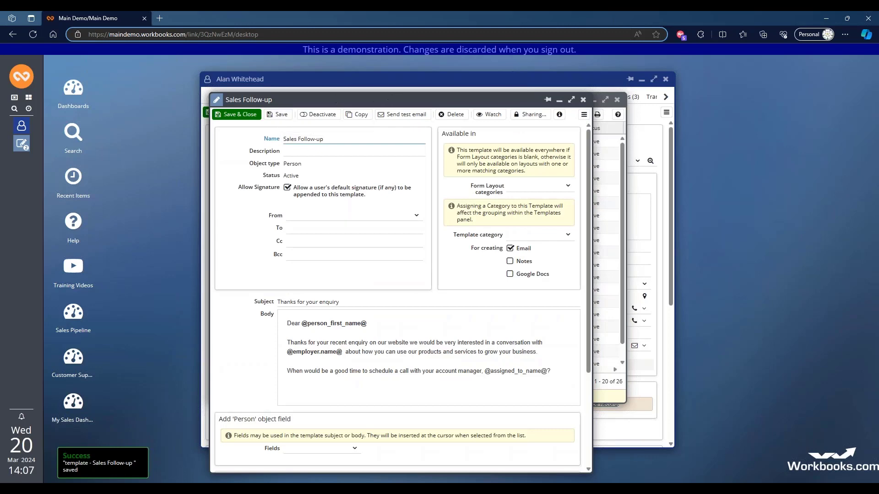
# - Preview the updated Sales Follow-up template as an email from the contact's record and close the draft
pyautogui.click(410, 82)
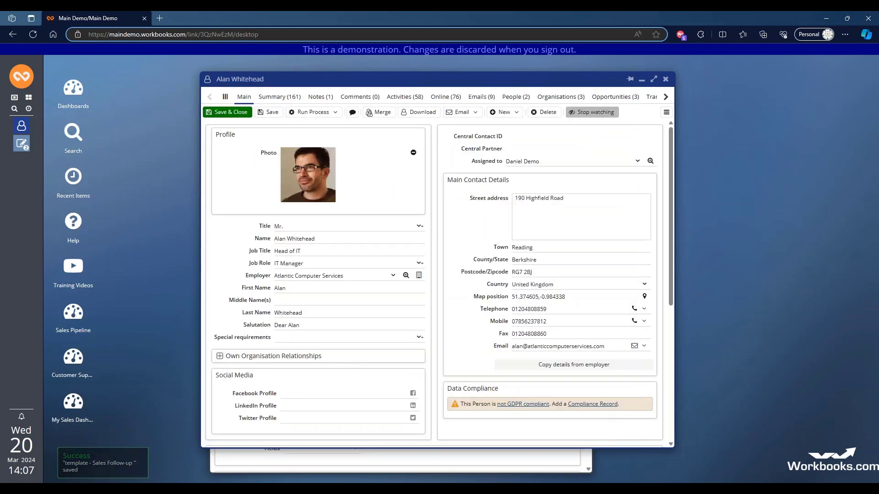
pyautogui.click(461, 112)
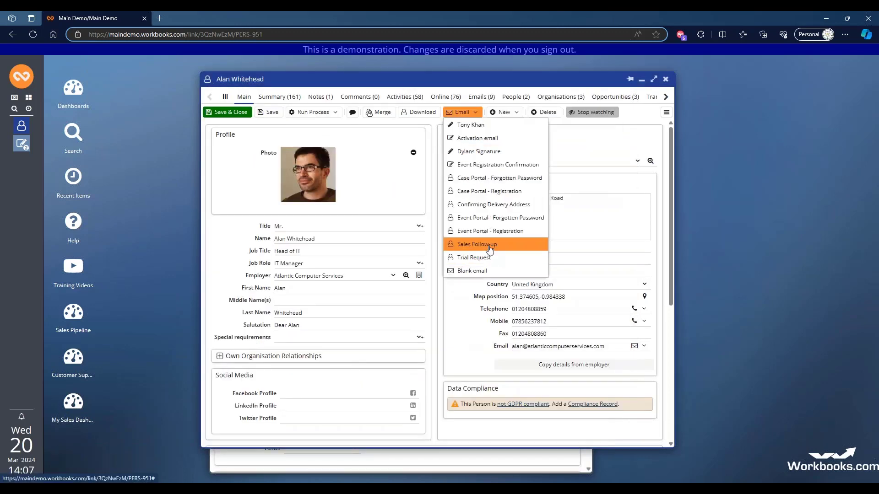
pyautogui.click(489, 244)
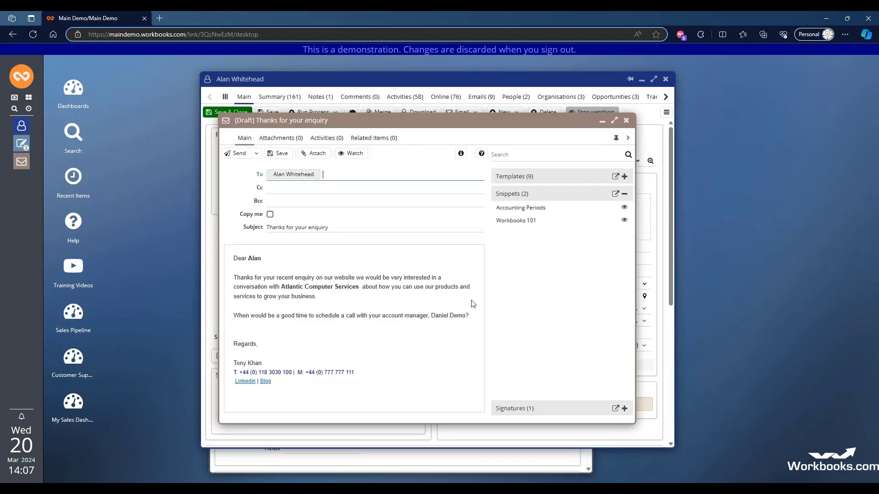
pyautogui.click(626, 120)
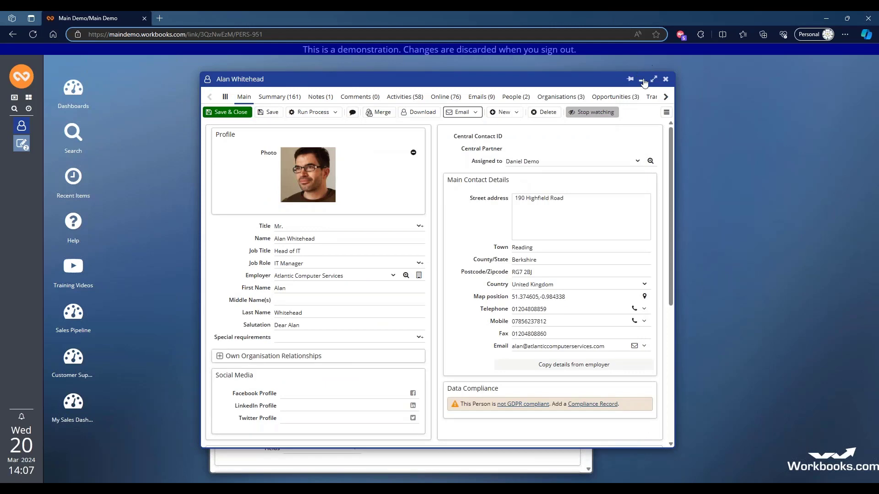
# - Save and close the Sales Follow-up template, minimise the templates list and bring back the contact's record
pyautogui.click(666, 79)
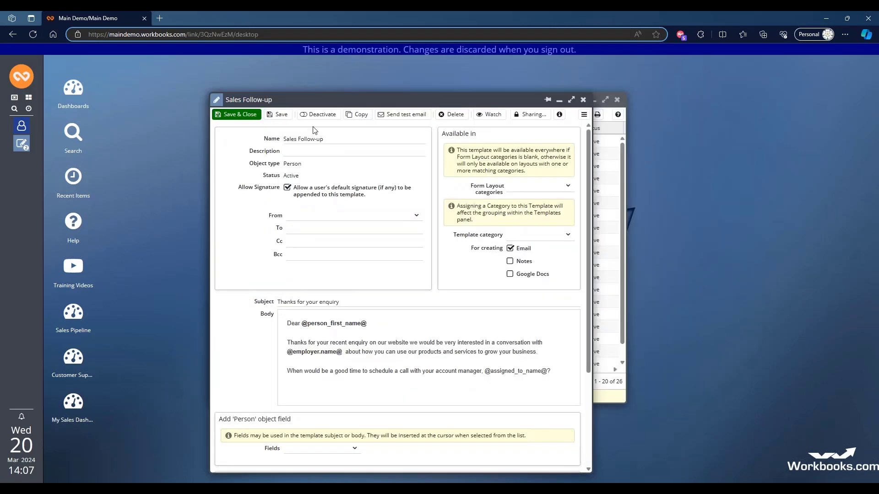
pyautogui.click(247, 117)
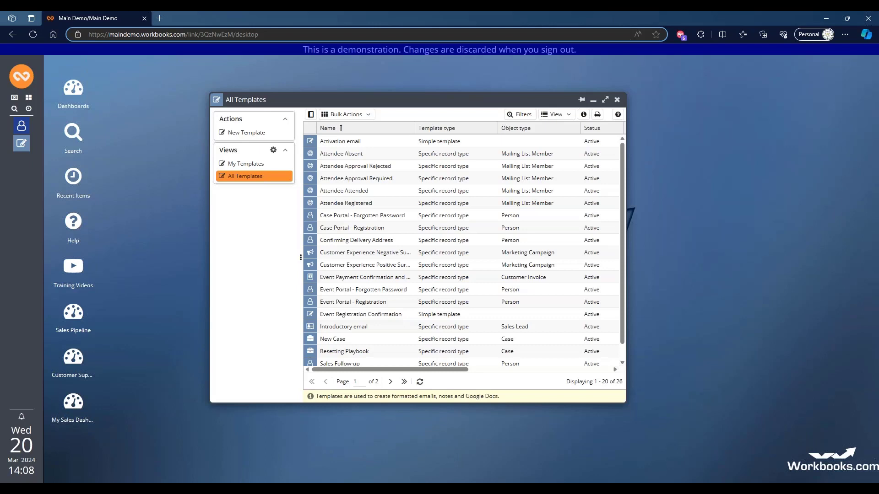
pyautogui.click(593, 100)
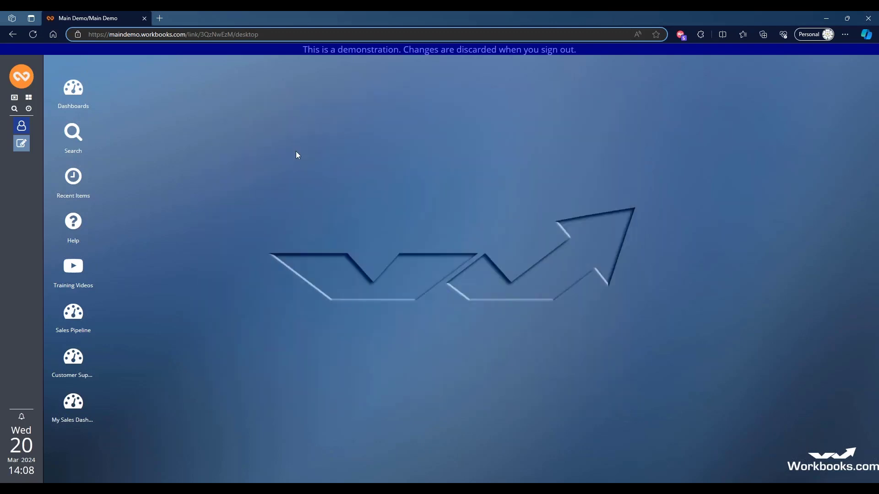
pyautogui.click(21, 126)
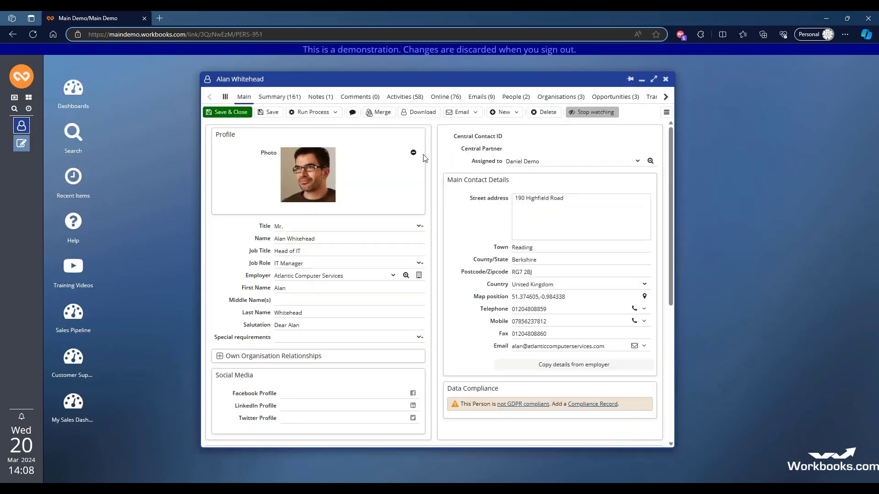
# - Reopen the templates list, examine the record types available for a new record-specific template, and close the creation window without choosing one
pyautogui.click(22, 144)
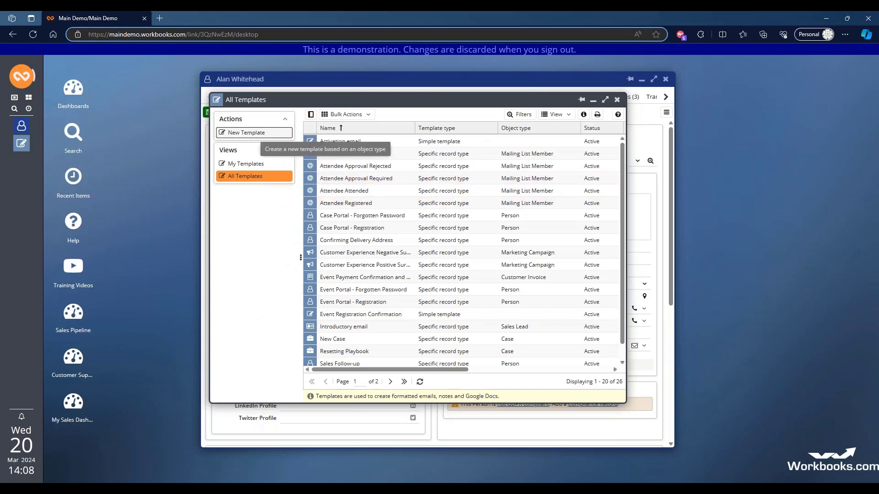
pyautogui.click(256, 133)
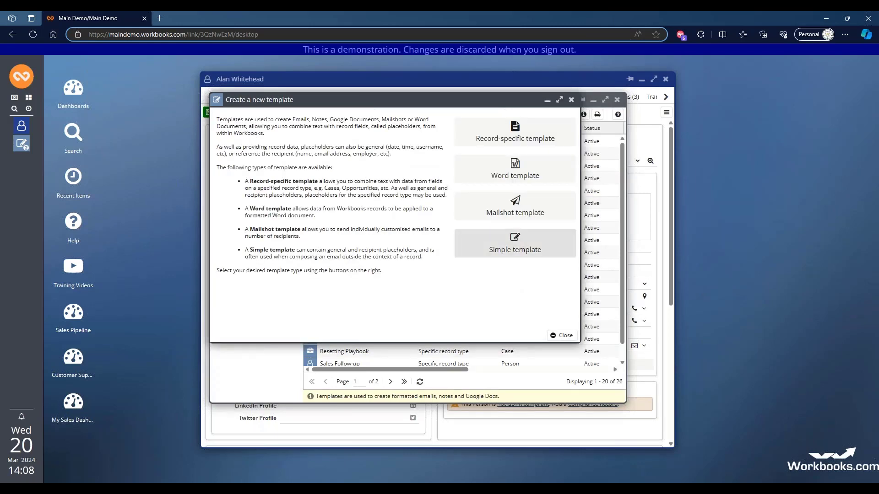
pyautogui.press('Return')
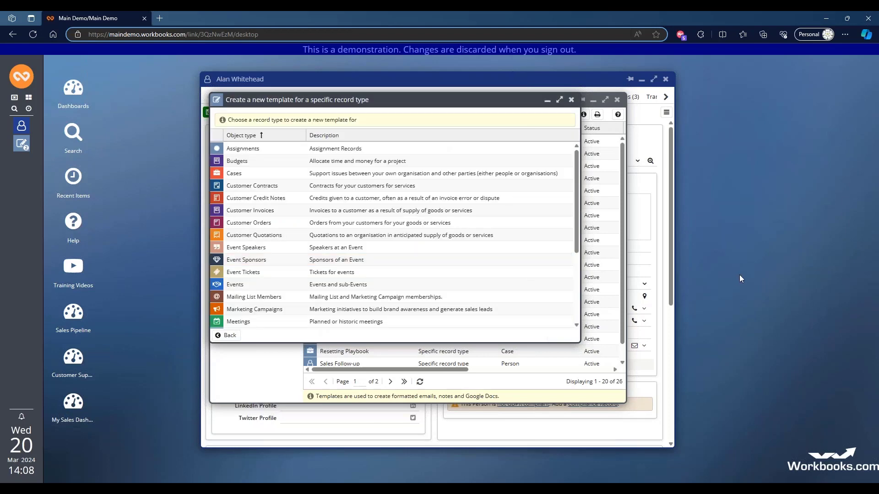
pyautogui.scroll(-2, 488, 198)
pyautogui.scroll(-3, 489, 198)
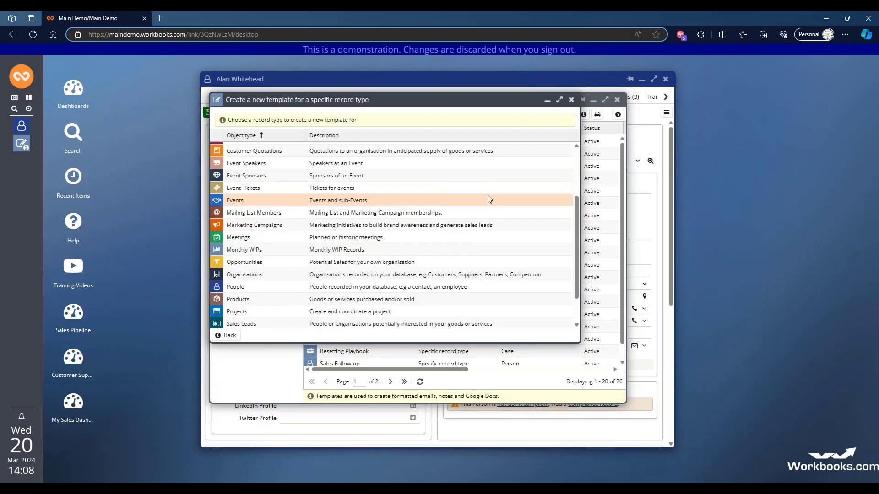
pyautogui.scroll(5, 488, 198)
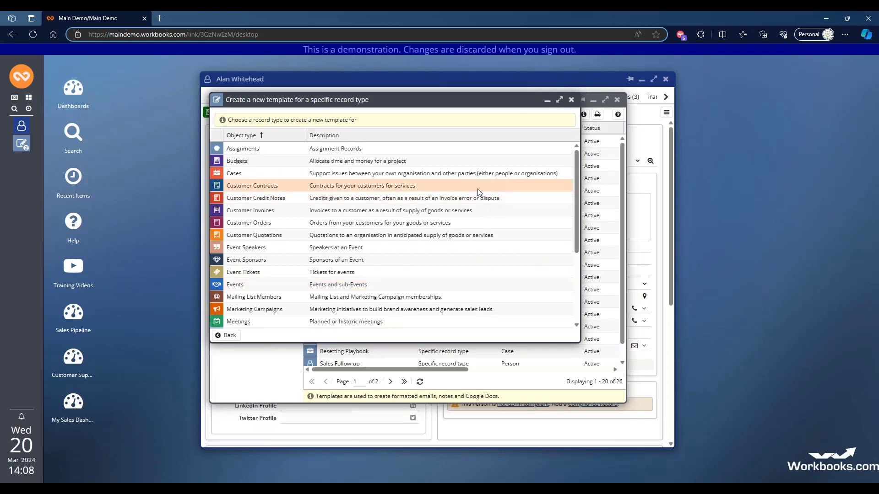
pyautogui.scroll(-3, 477, 188)
pyautogui.scroll(1, 245, 287)
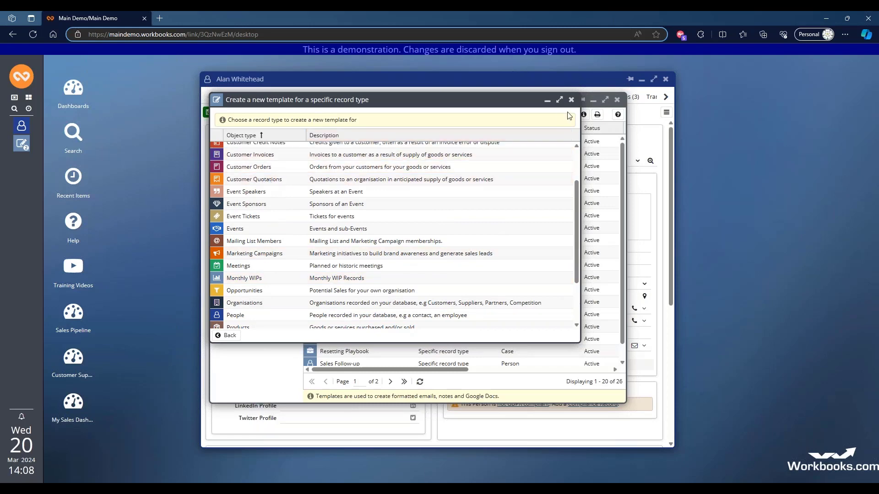
pyautogui.click(572, 100)
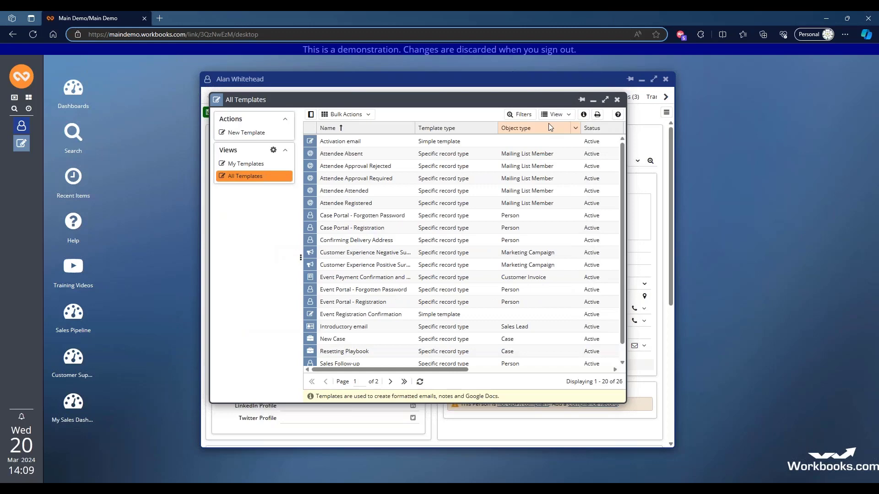
# - Move the templates list aside, bring the contact's record to the front and look through its available email templates
pyautogui.moveTo(483, 106); pyautogui.dragTo(395, 117)
pyautogui.click(485, 78)
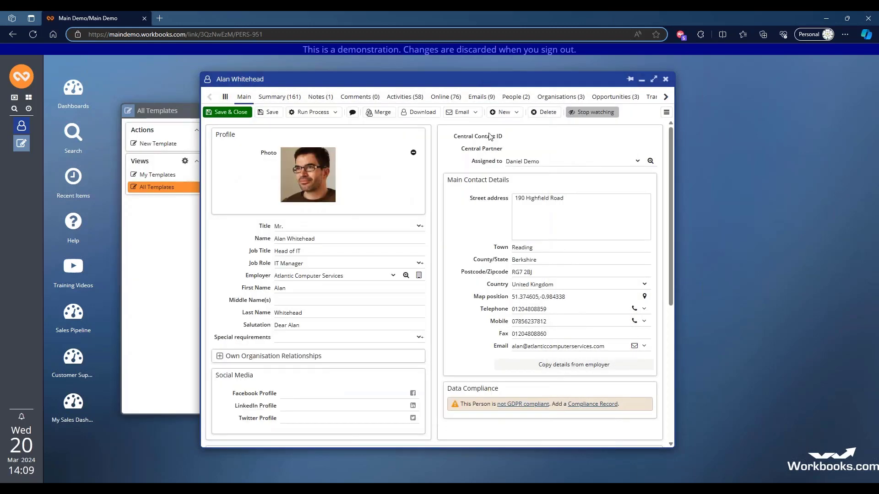
pyautogui.click(472, 113)
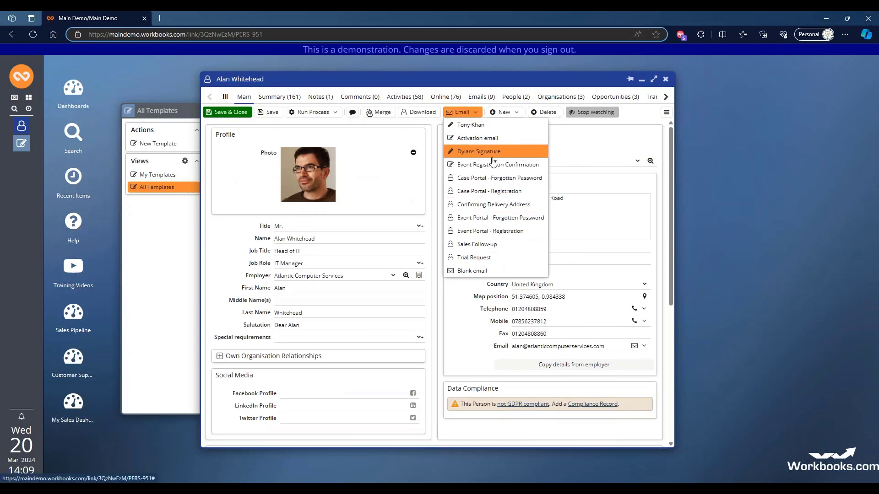
pyautogui.click(489, 81)
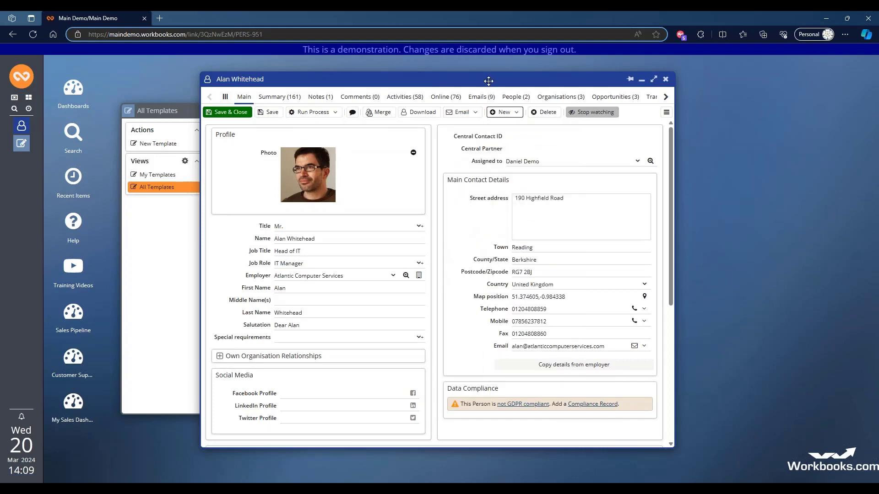
# - Open quotation QTE-37 from the contact's transactions and preview an email draft based on the Simple Quotation with Images template
pyautogui.click(652, 98)
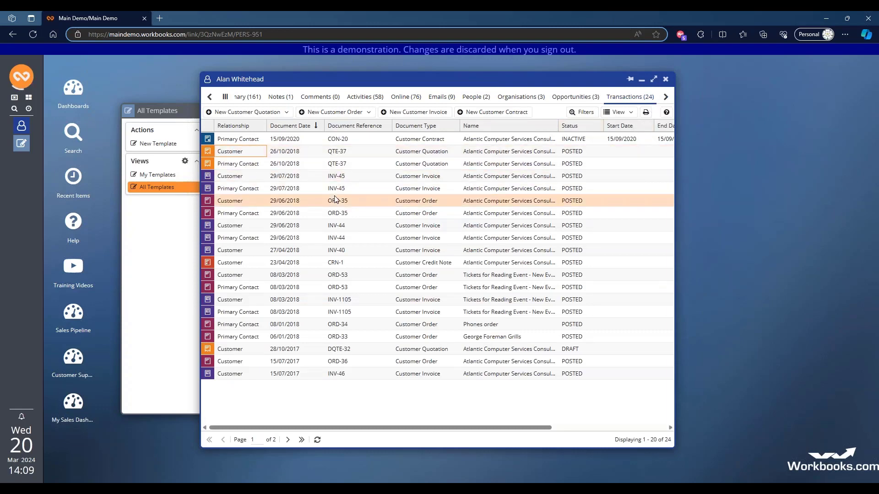
pyautogui.click(336, 151)
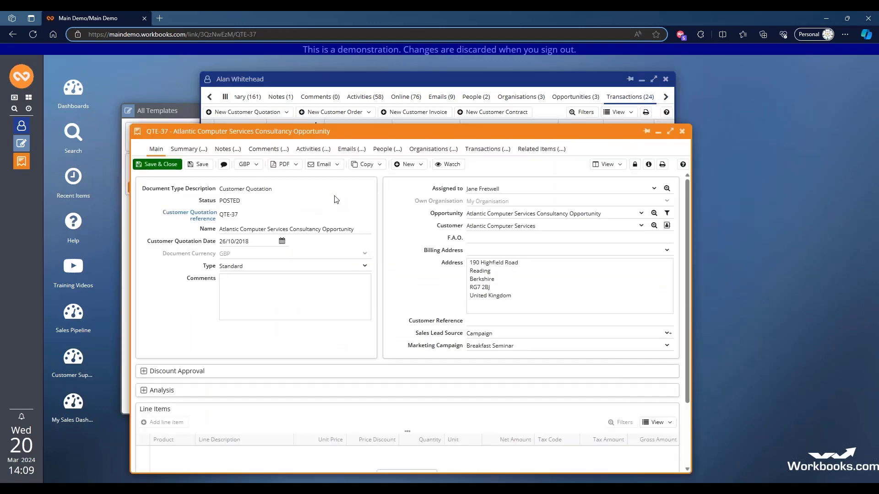
pyautogui.click(335, 166)
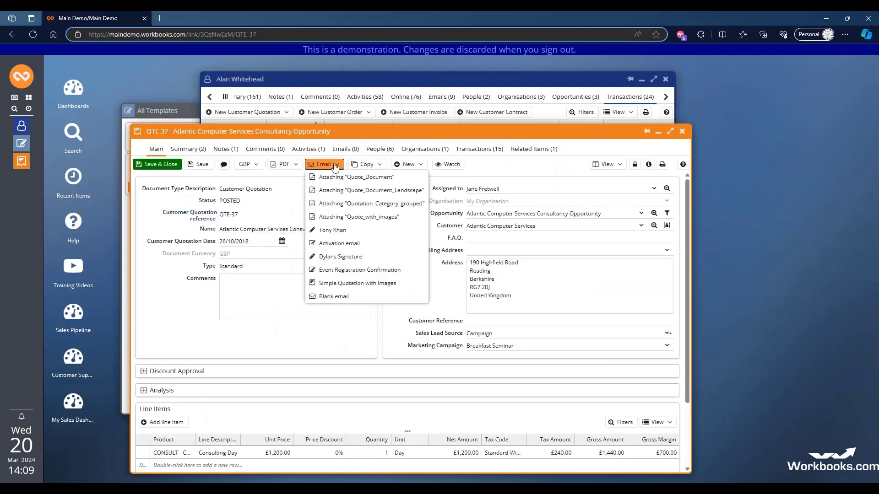
pyautogui.click(349, 284)
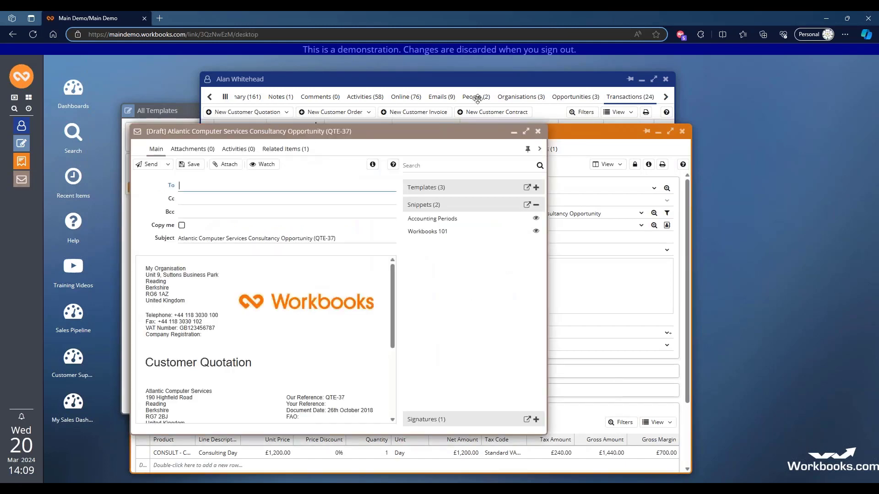
pyautogui.moveTo(307, 132); pyautogui.dragTo(567, 76)
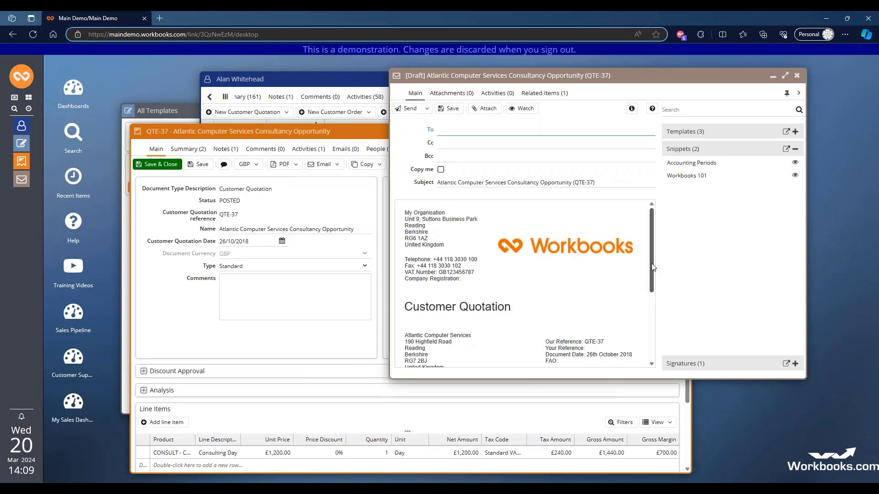
pyautogui.moveTo(649, 265)
pyautogui.mouseDown()
pyautogui.moveTo(649, 340)
pyautogui.moveTo(640, 268)
pyautogui.mouseUp()
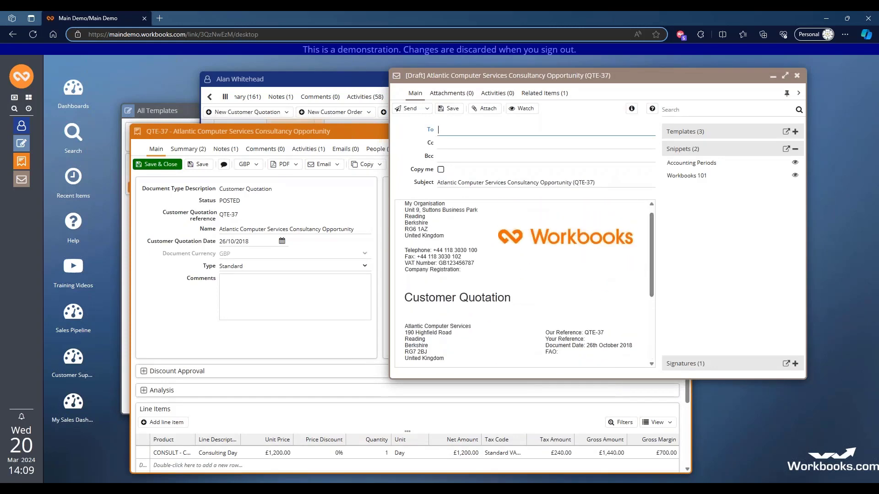
# - Open the Simple Quotation with Images template from the templates list, and arrange and enlarge the quotation draft beside it
pyautogui.click(168, 114)
pyautogui.scroll(-1, 257, 302)
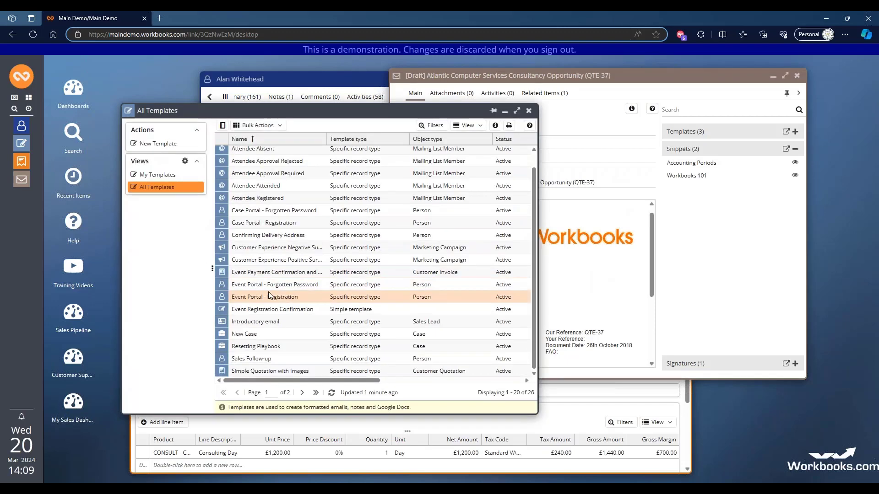
pyautogui.click(257, 375)
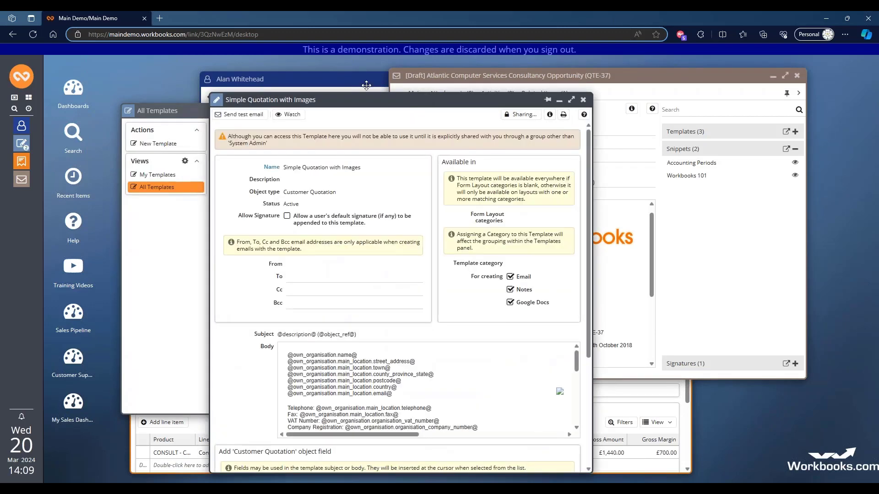
pyautogui.moveTo(404, 99); pyautogui.dragTo(303, 67)
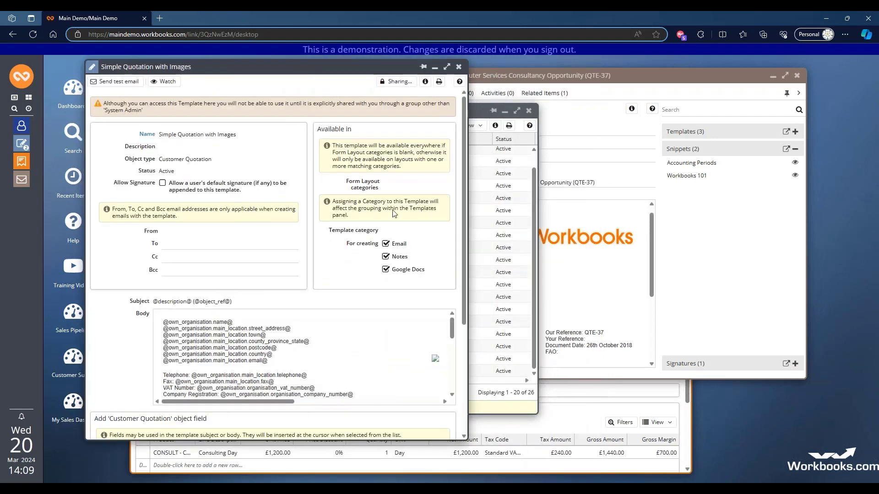
pyautogui.moveTo(663, 77); pyautogui.dragTo(695, 72)
pyautogui.moveTo(633, 376); pyautogui.dragTo(637, 438)
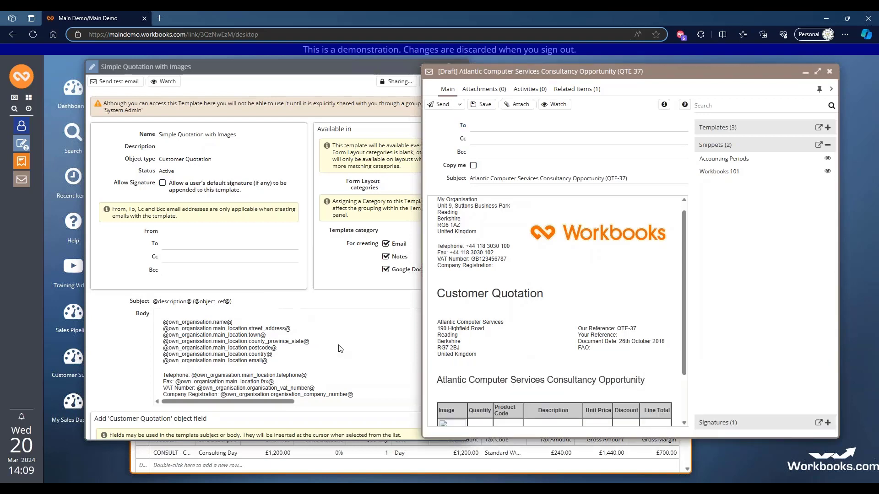
# - Compare the placeholders in the Simple Quotation with Images body with the merged details in the quotation email draft
pyautogui.scroll(-2, 351, 345)
pyautogui.scroll(-5, 352, 345)
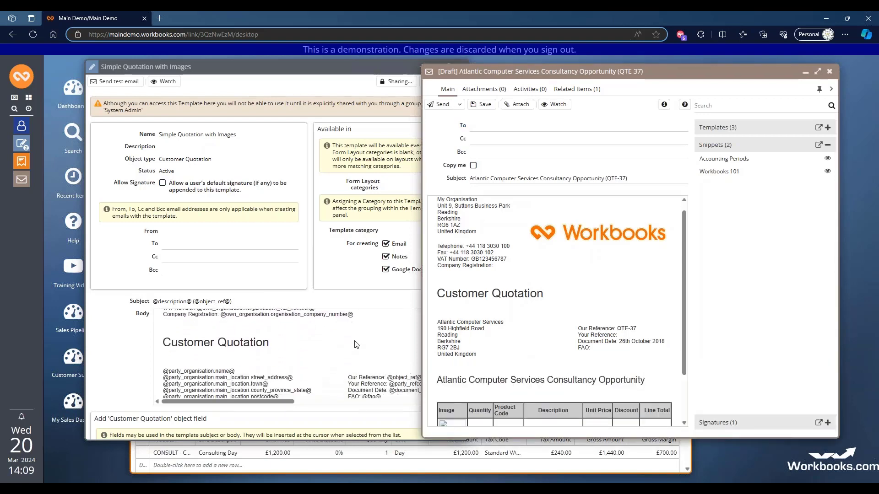
pyautogui.scroll(-8, 356, 344)
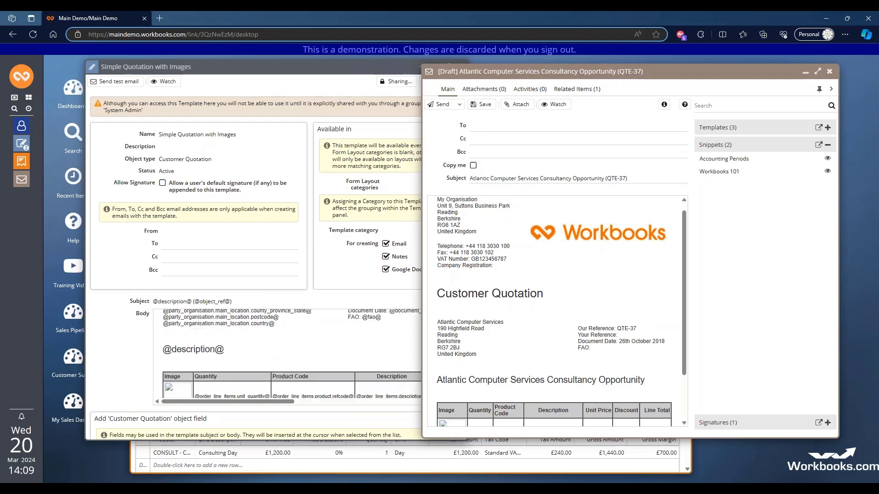
pyautogui.scroll(5, 362, 346)
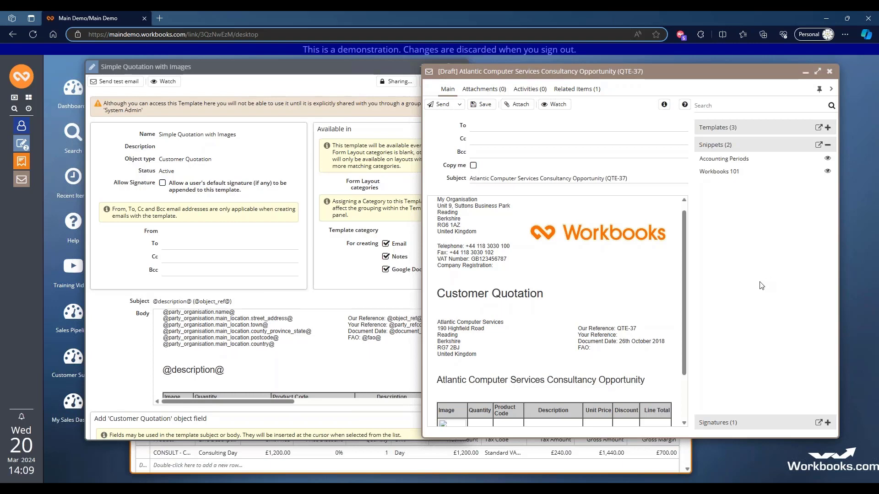
# - Close the quotation template, email draft, templates list and quotation QTE-37, returning to the main details of the contact's record
pyautogui.click(337, 68)
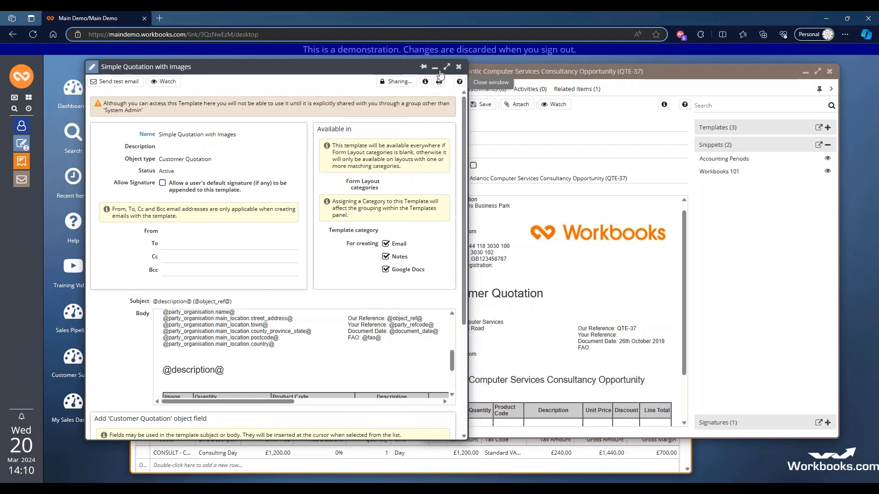
pyautogui.click(459, 67)
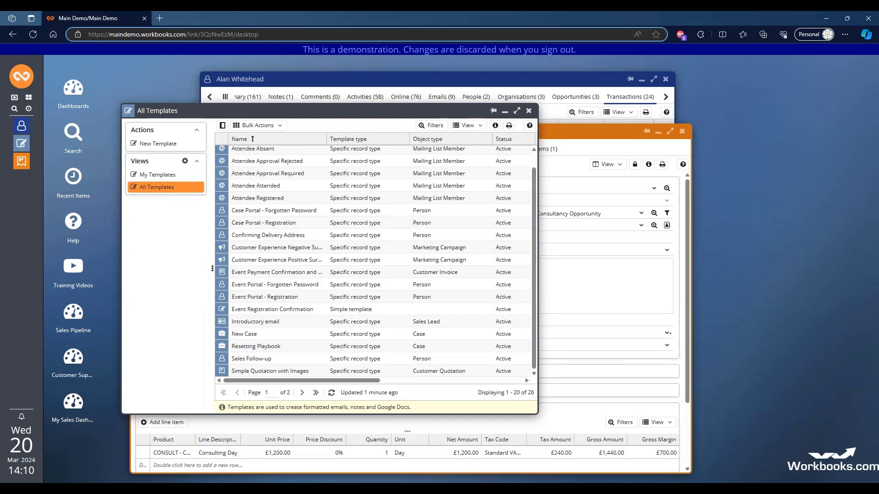
pyautogui.click(529, 111)
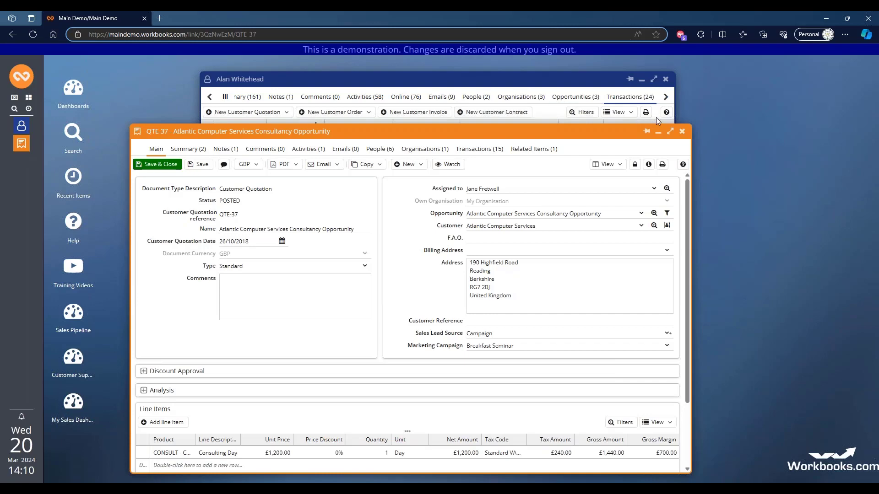
pyautogui.click(683, 132)
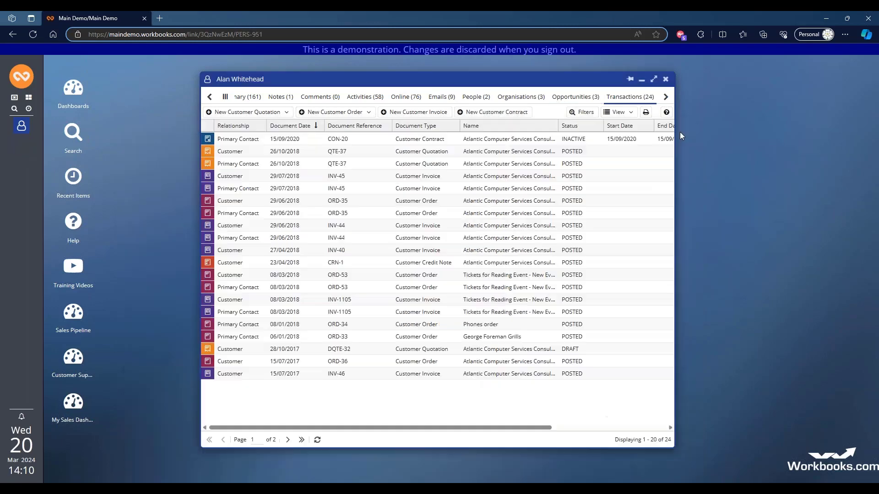
pyautogui.click(225, 98)
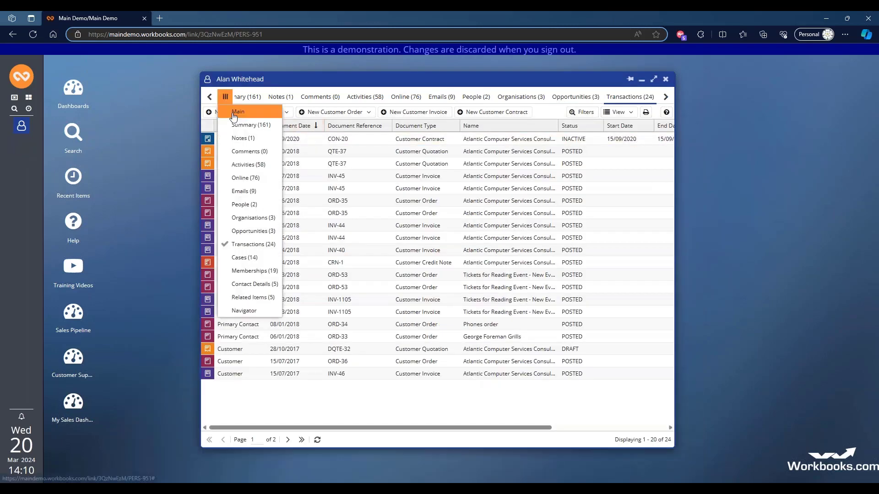
pyautogui.click(264, 113)
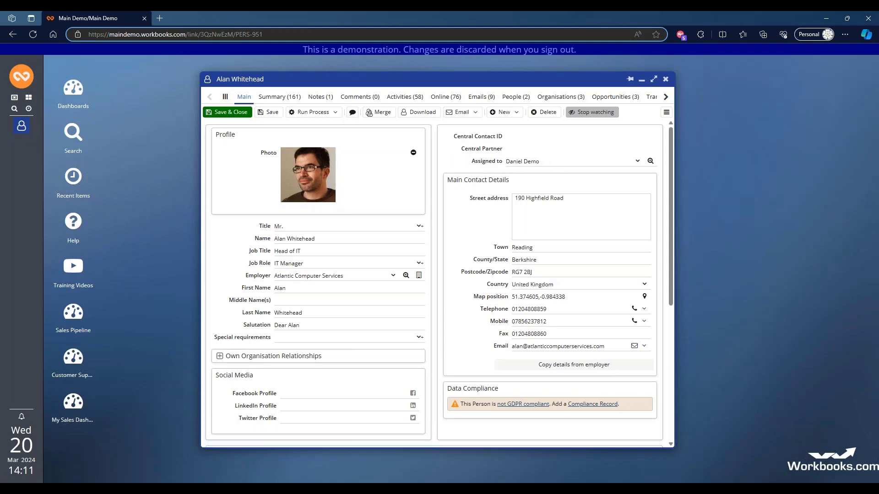
# - Create a blank email to the contact and add a "Hi" greeting with the contact's first name above the signature
pyautogui.click(473, 116)
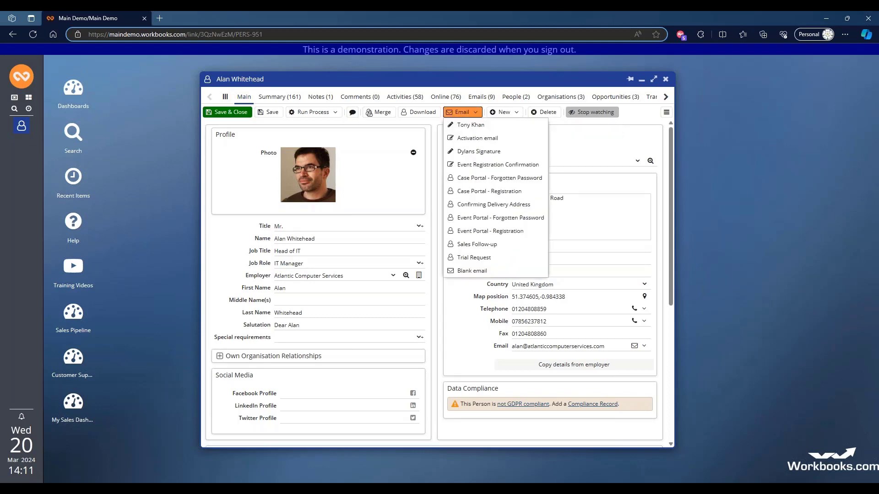
pyautogui.click(474, 271)
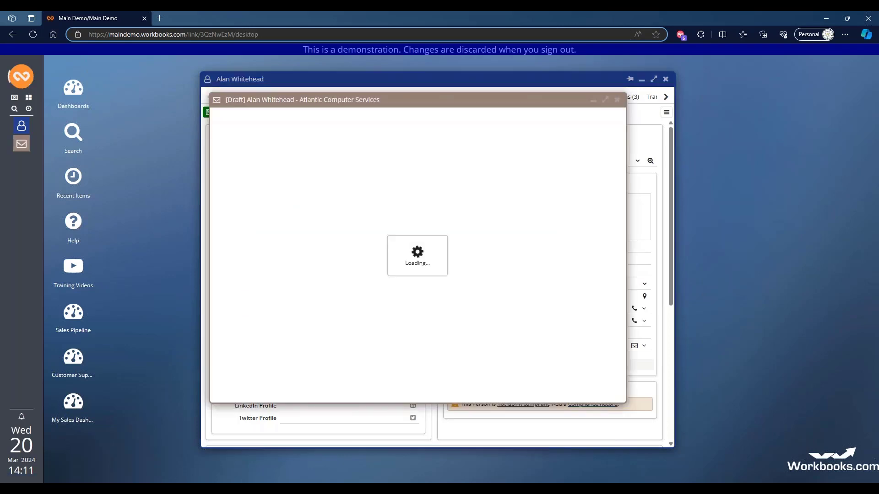
pyautogui.click(226, 239)
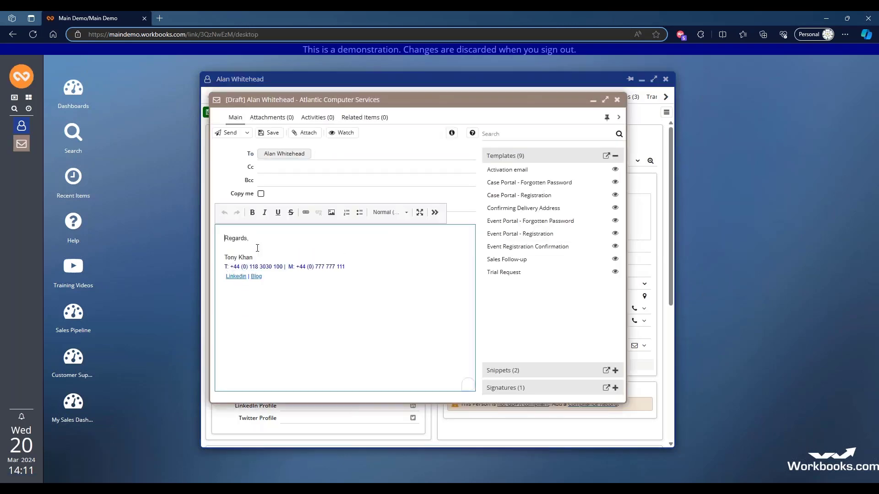
pyautogui.press('Return')
pyautogui.press('Return')
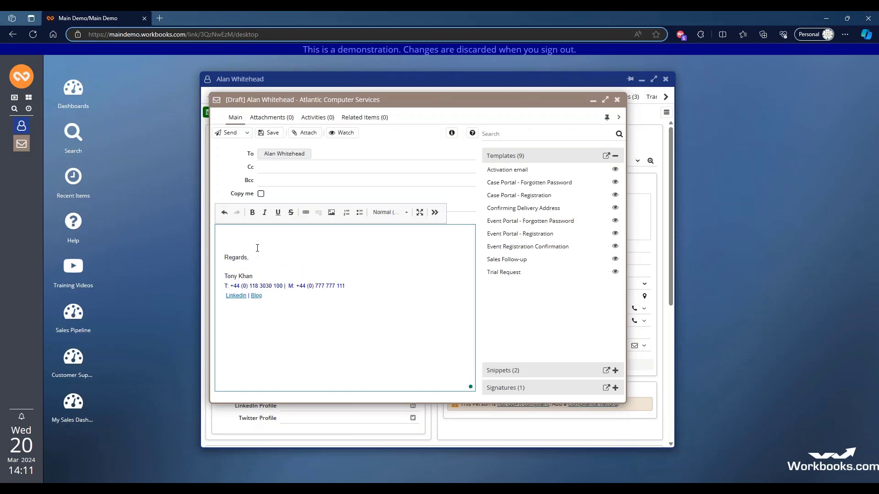
pyautogui.write('Hi Alan')
pyautogui.press('Return')
pyautogui.press('Return')
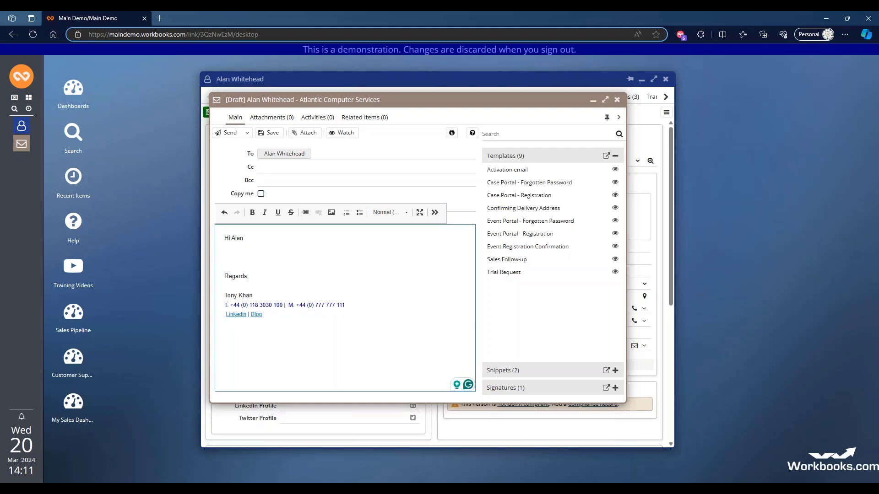
# - Apply the Sales Follow-up template to the open email draft, replacing its current content
pyautogui.click(507, 260)
pyautogui.click(420, 293)
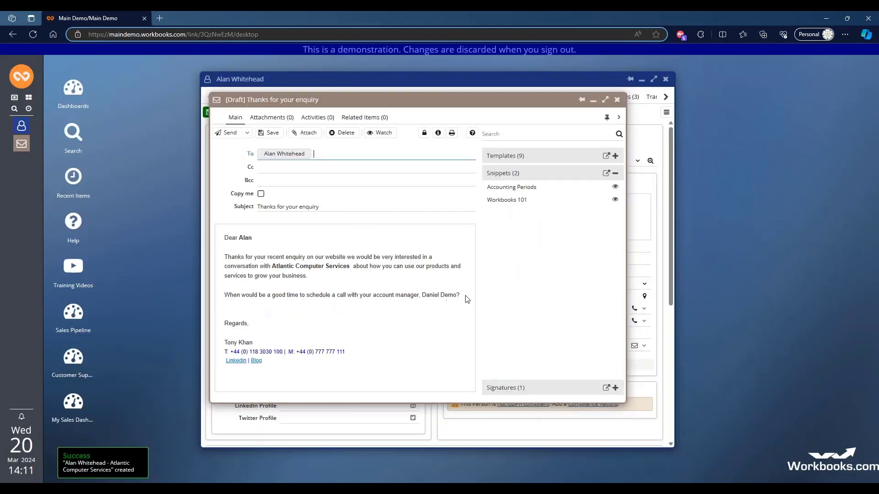
# - Accept the suggested correction for the extra space after the company name in the email draft
pyautogui.click(460, 295)
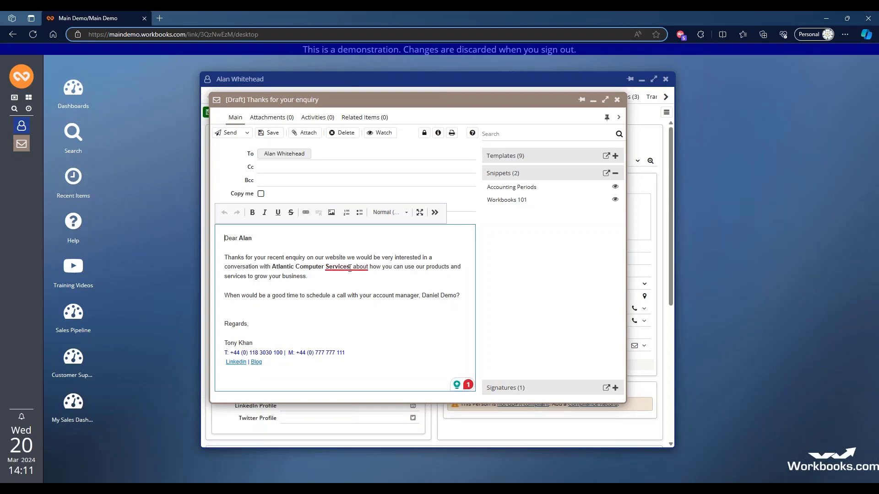
pyautogui.moveTo(346, 267)
pyautogui.click(358, 290)
# - Insert the Accounting Periods snippet as a new paragraph below the question about scheduling a call, and highlight the inserted text
pyautogui.click(465, 298)
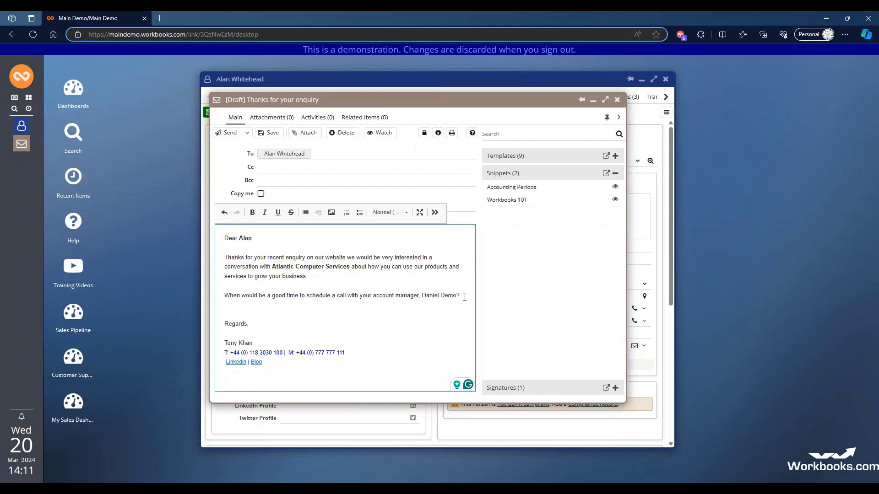
pyautogui.press('Return')
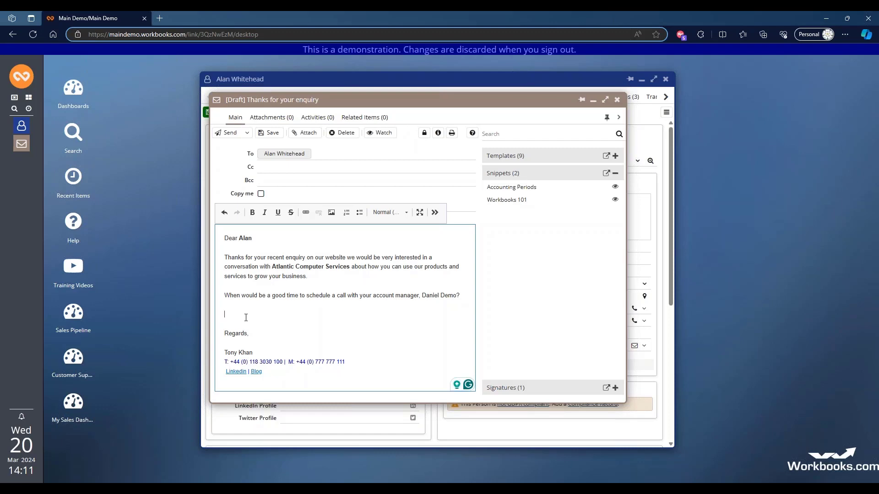
pyautogui.click(502, 189)
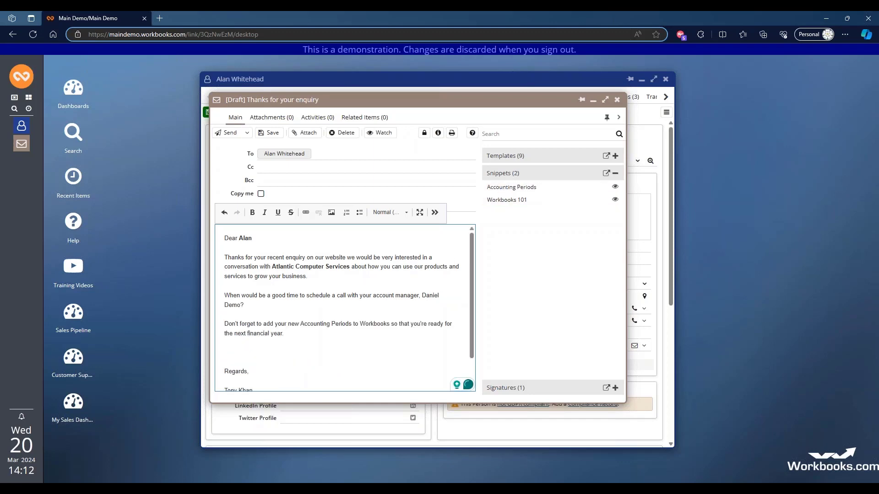
pyautogui.moveTo(290, 334); pyautogui.dragTo(224, 324)
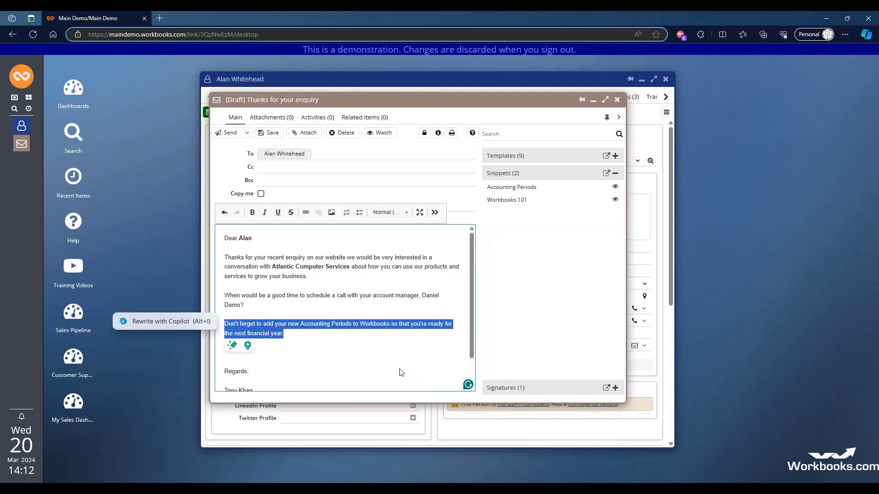
# - Insert the Workbooks 101 snippet as a separate paragraph below the Accounting Periods text
pyautogui.click(324, 339)
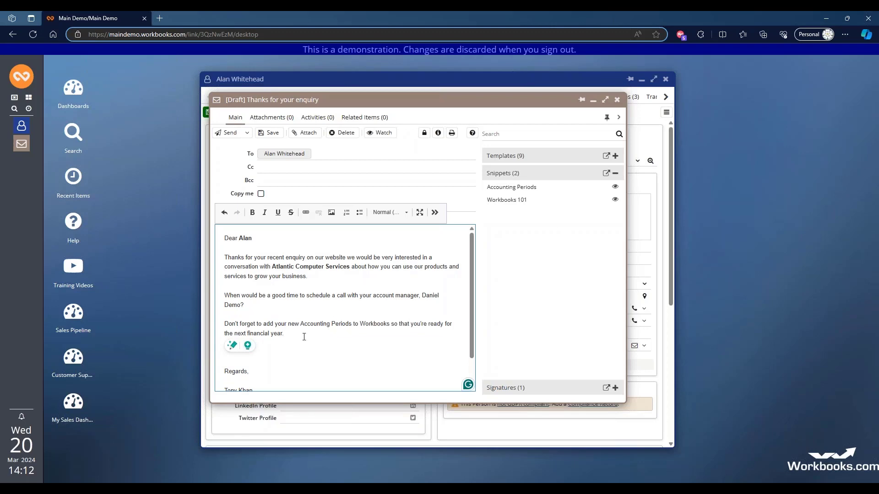
pyautogui.press('Return')
pyautogui.press('Return')
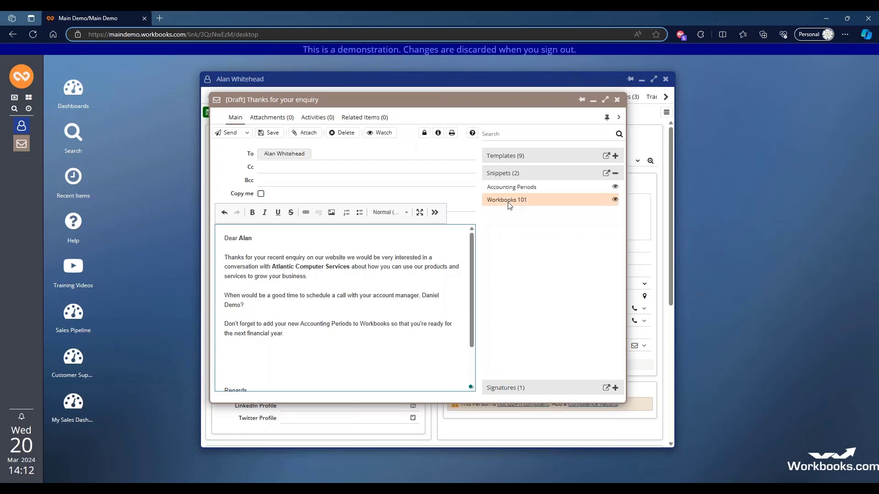
pyautogui.click(510, 205)
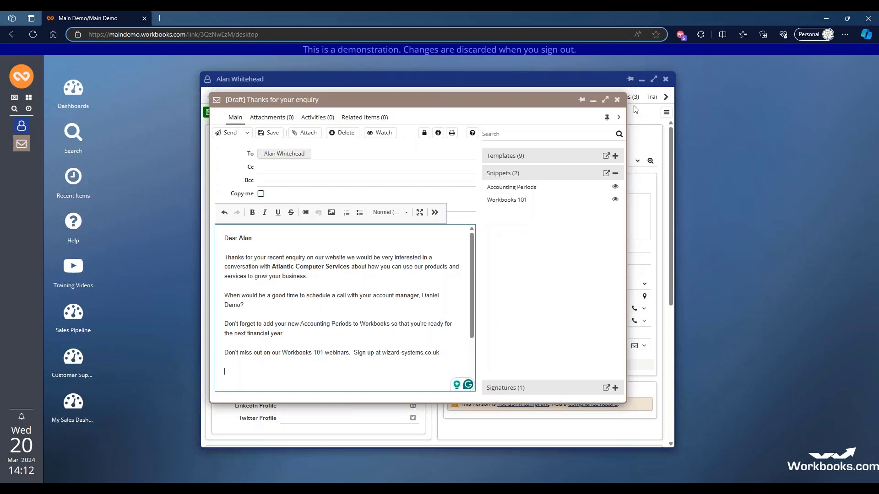
# - Close the email draft, discarding its changes, and open the Accounting Periods snippet from the list of snippets
pyautogui.click(618, 101)
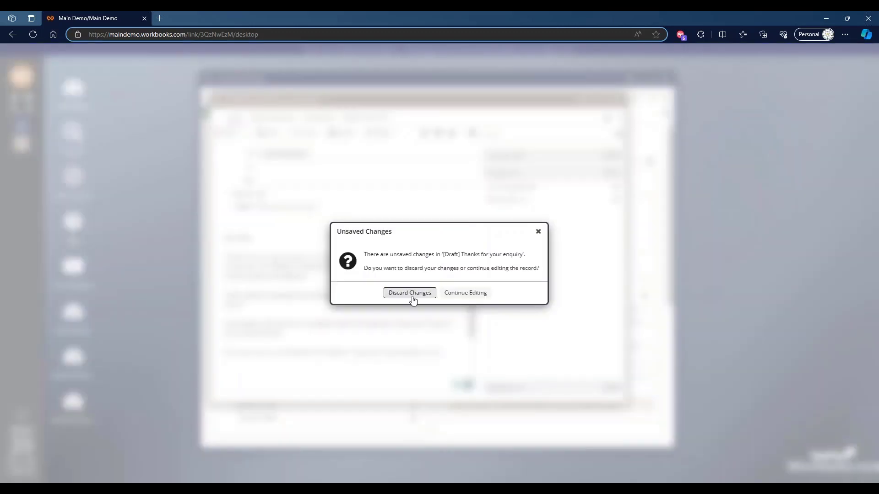
pyautogui.click(405, 294)
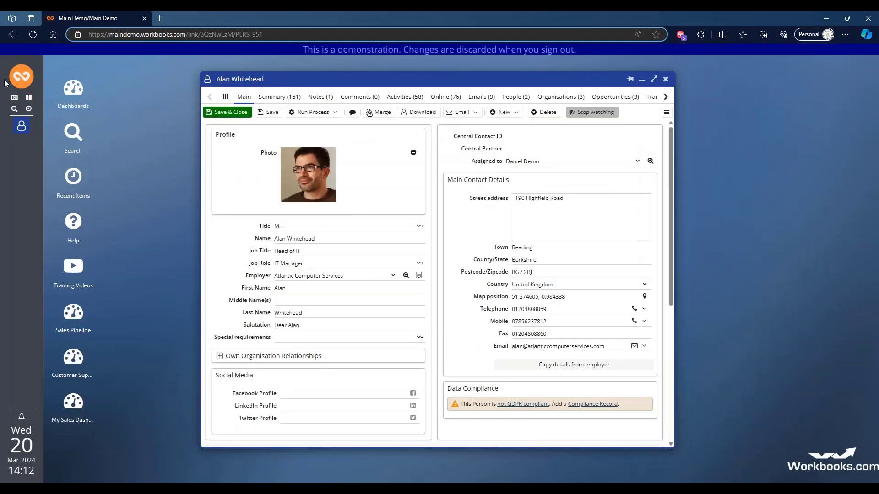
pyautogui.moveTo(28, 181)
pyautogui.moveTo(86, 200)
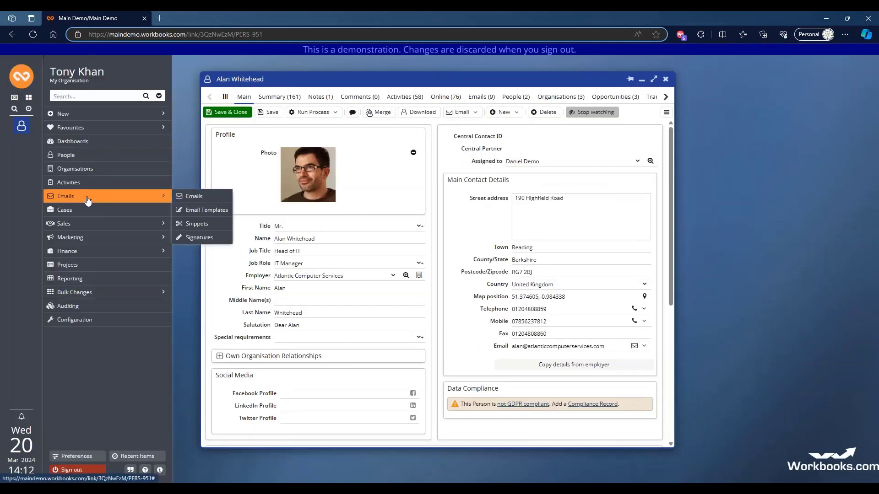
pyautogui.click(187, 224)
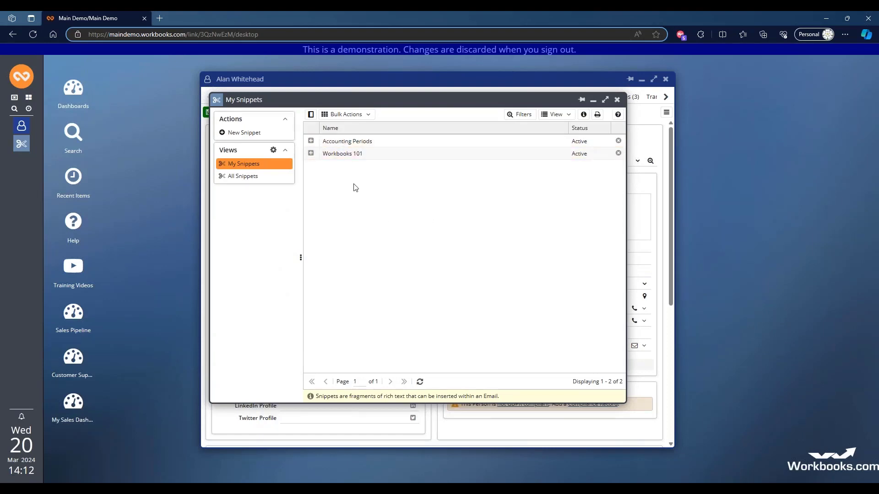
pyautogui.click(338, 145)
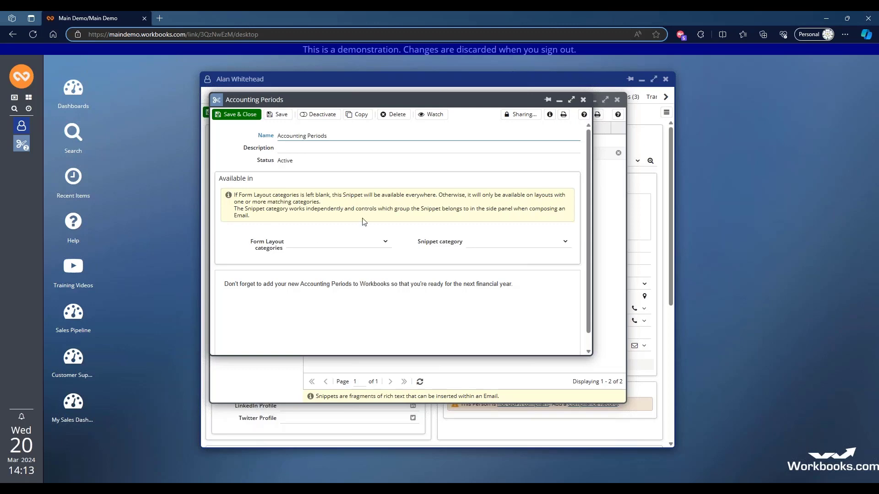
# - Examine the form layout and snippet category options of the Accounting Periods snippet, and save and close it along with the snippets list
pyautogui.click(385, 243)
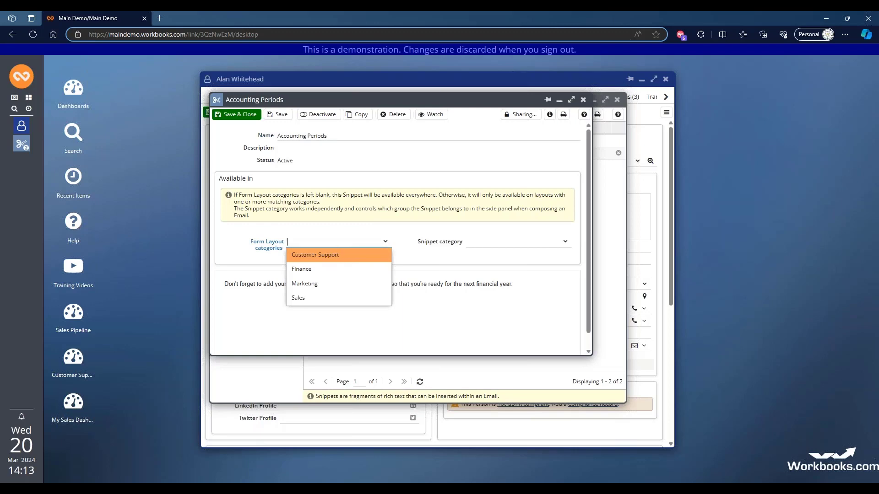
pyautogui.click(399, 239)
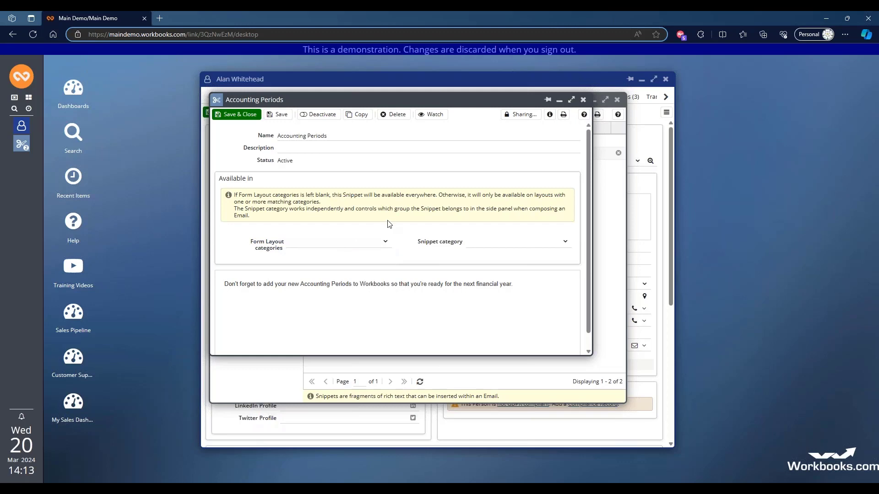
pyautogui.click(564, 242)
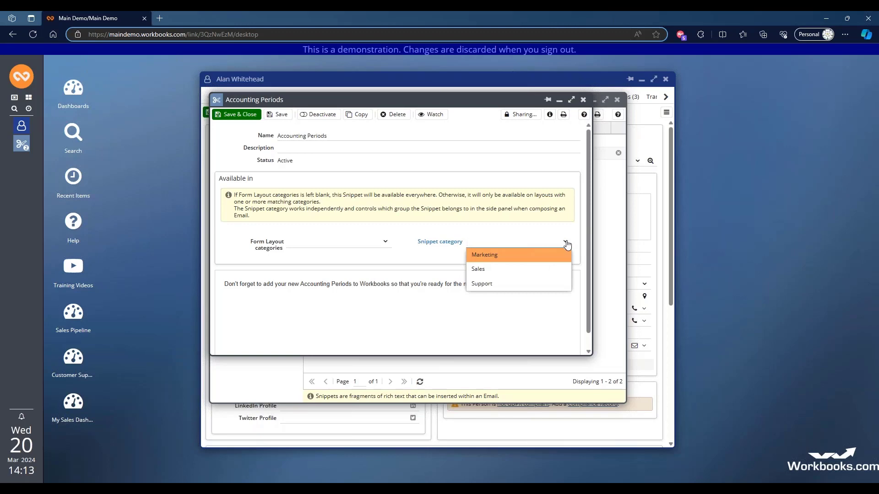
pyautogui.click(427, 216)
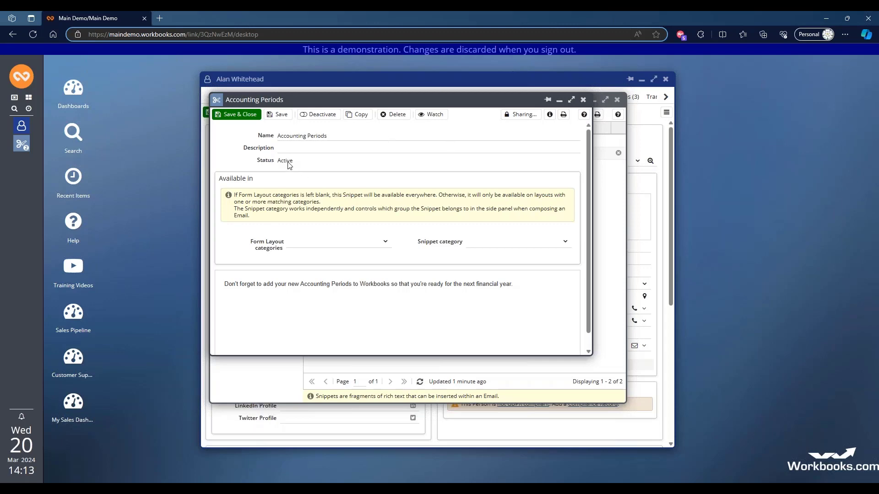
pyautogui.click(250, 119)
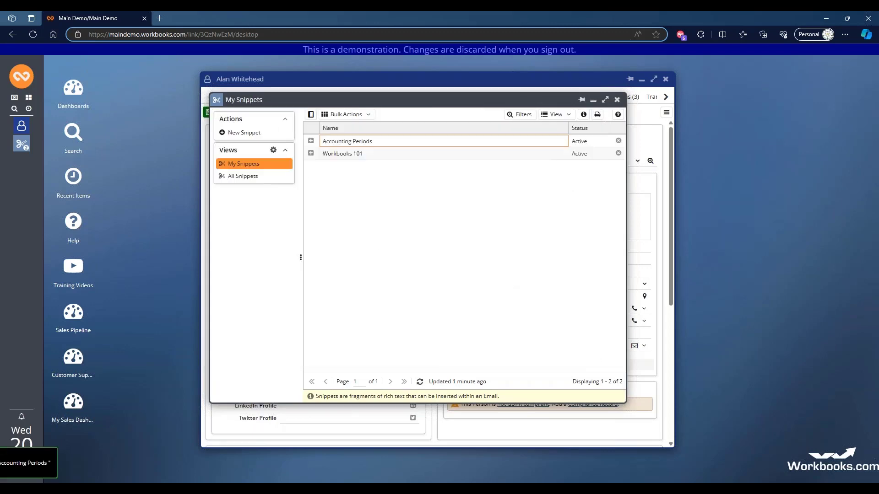
pyautogui.click(617, 101)
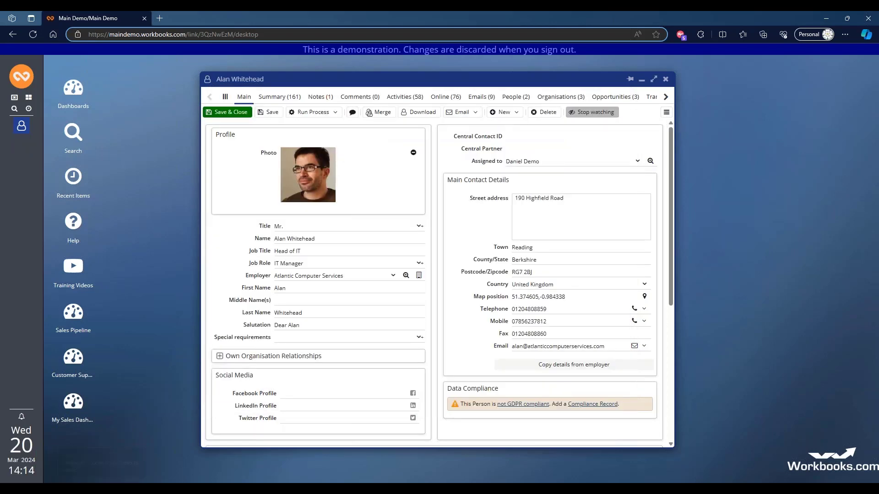
# - Create an email to the contact from the Case Portal - Registration template and view its body text
pyautogui.click(471, 113)
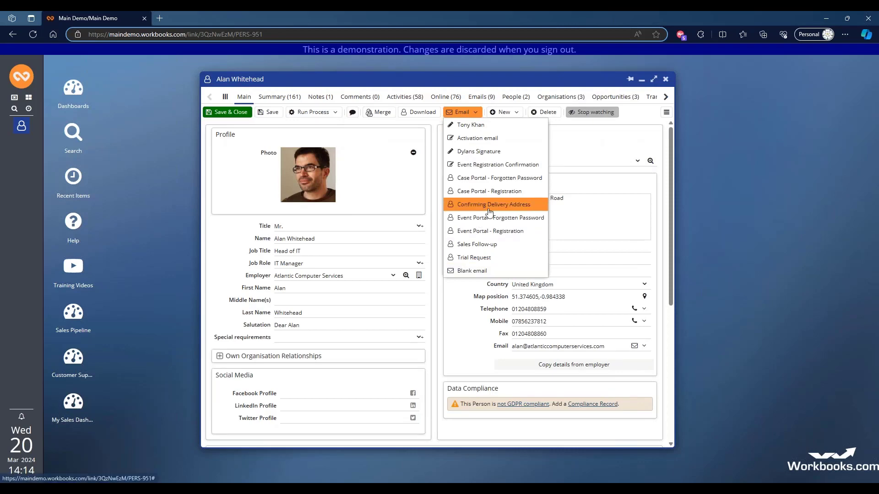
pyautogui.click(464, 194)
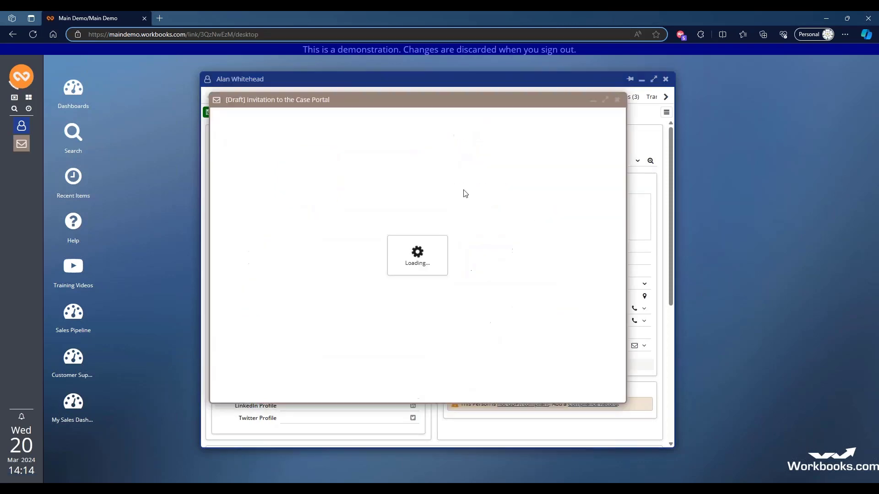
pyautogui.moveTo(471, 275); pyautogui.dragTo(477, 333)
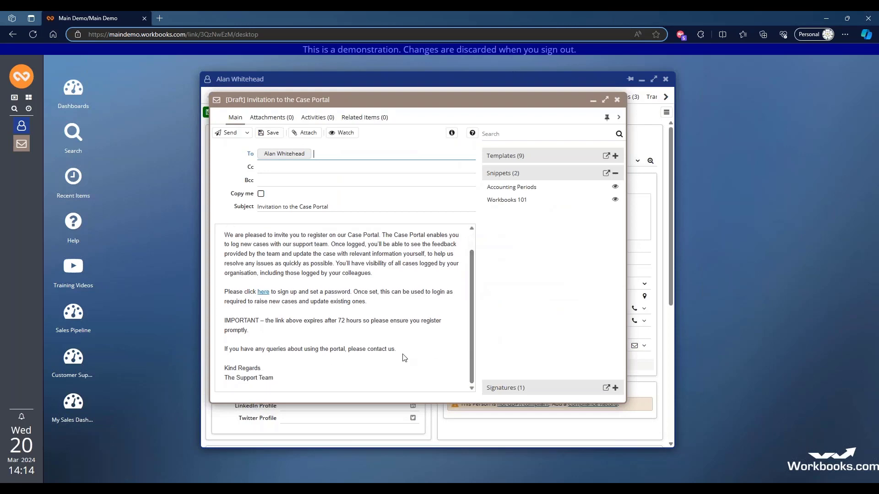
# - Insert the Accounting Periods snippet below the paragraph about the link expiring after 72 hours, and remove the surplus blank line
pyautogui.click(262, 335)
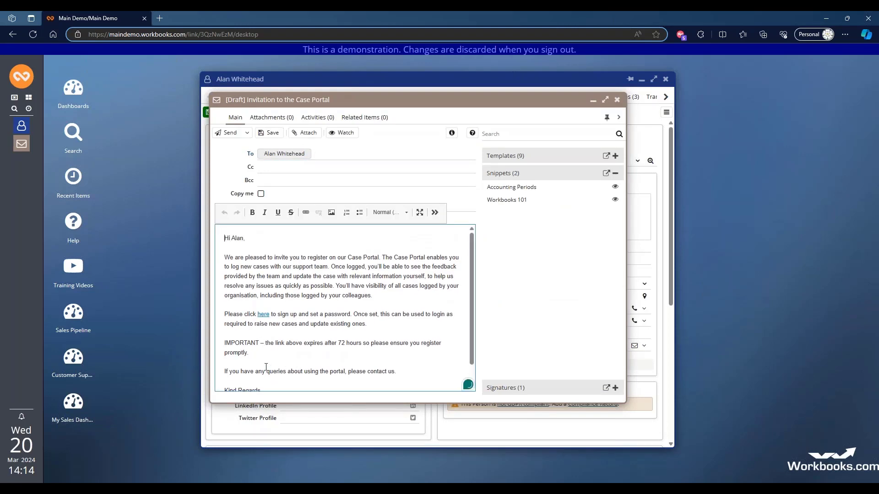
pyautogui.click(258, 353)
pyautogui.press('Return')
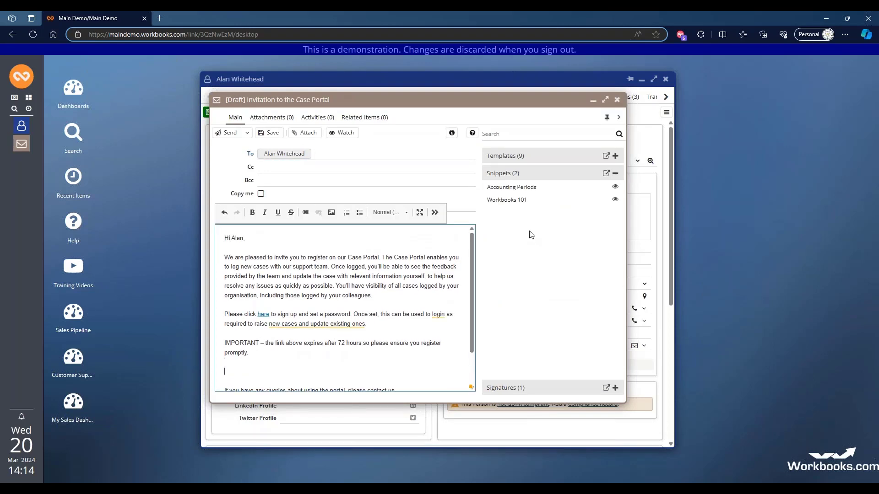
pyautogui.click(503, 190)
pyautogui.click(503, 200)
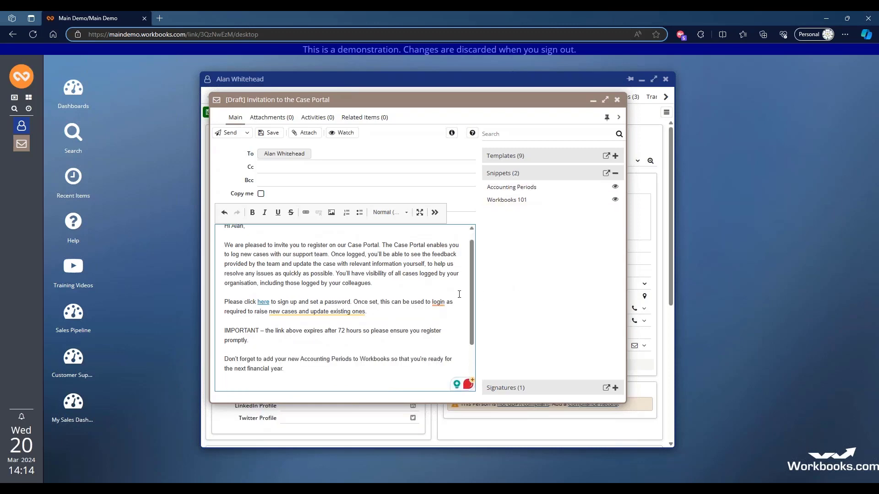
pyautogui.scroll(-2, 475, 318)
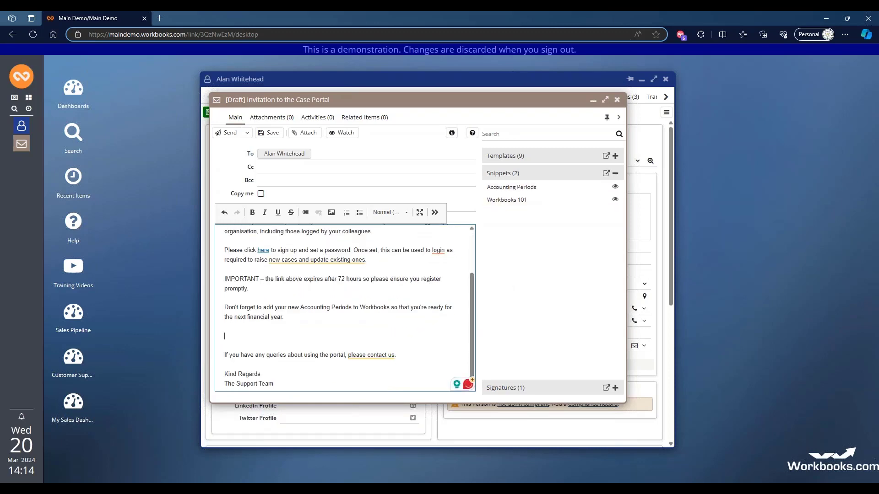
pyautogui.press('Delete')
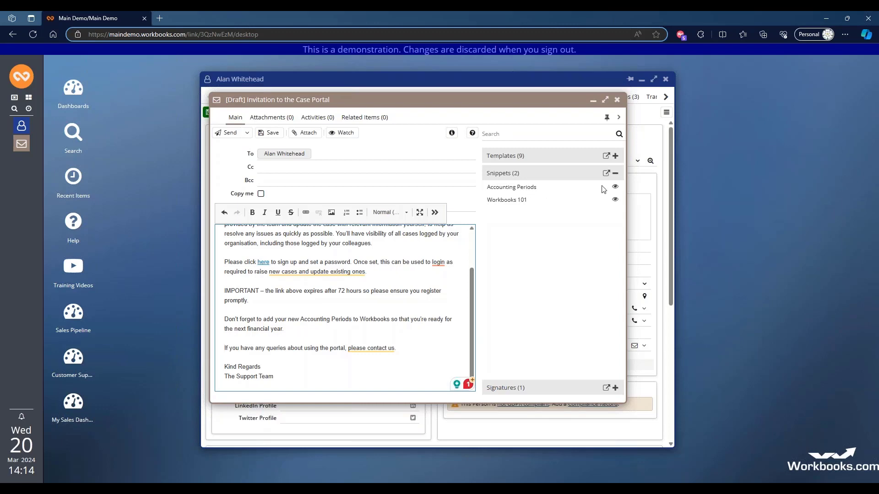
# - Preview the Accounting Periods snippet from the email draft and close the preview without applying it
pyautogui.click(615, 188)
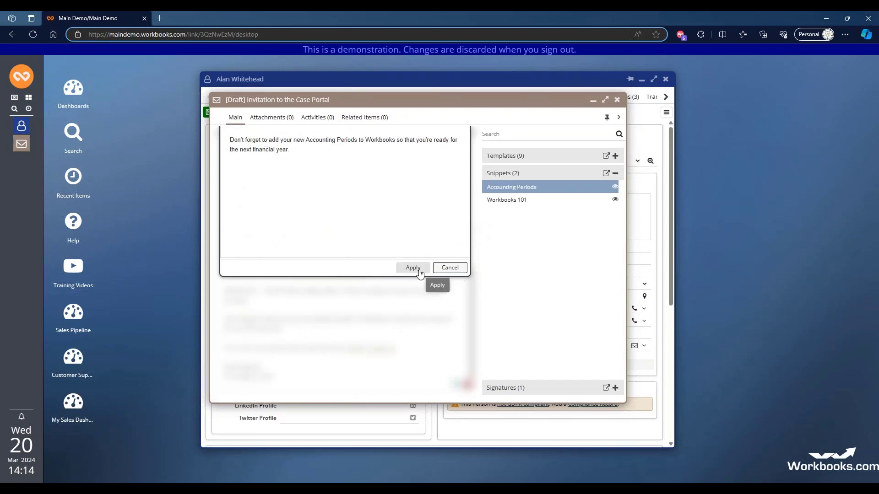
pyautogui.click(450, 270)
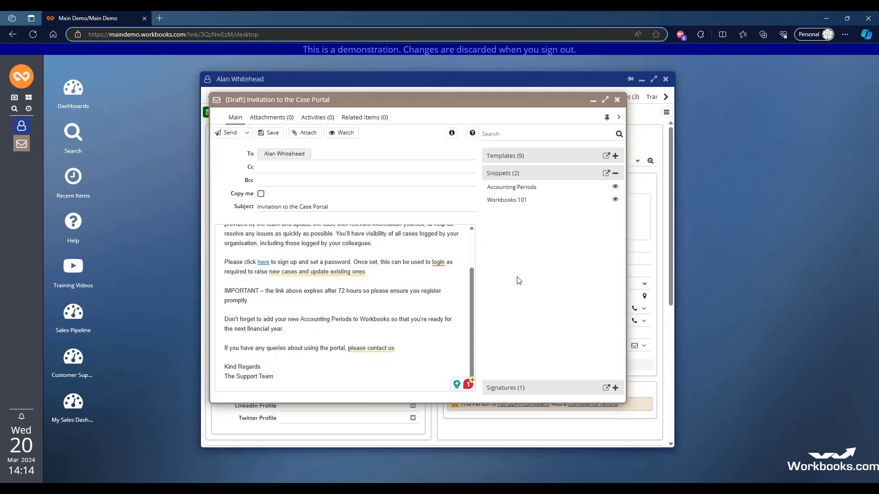